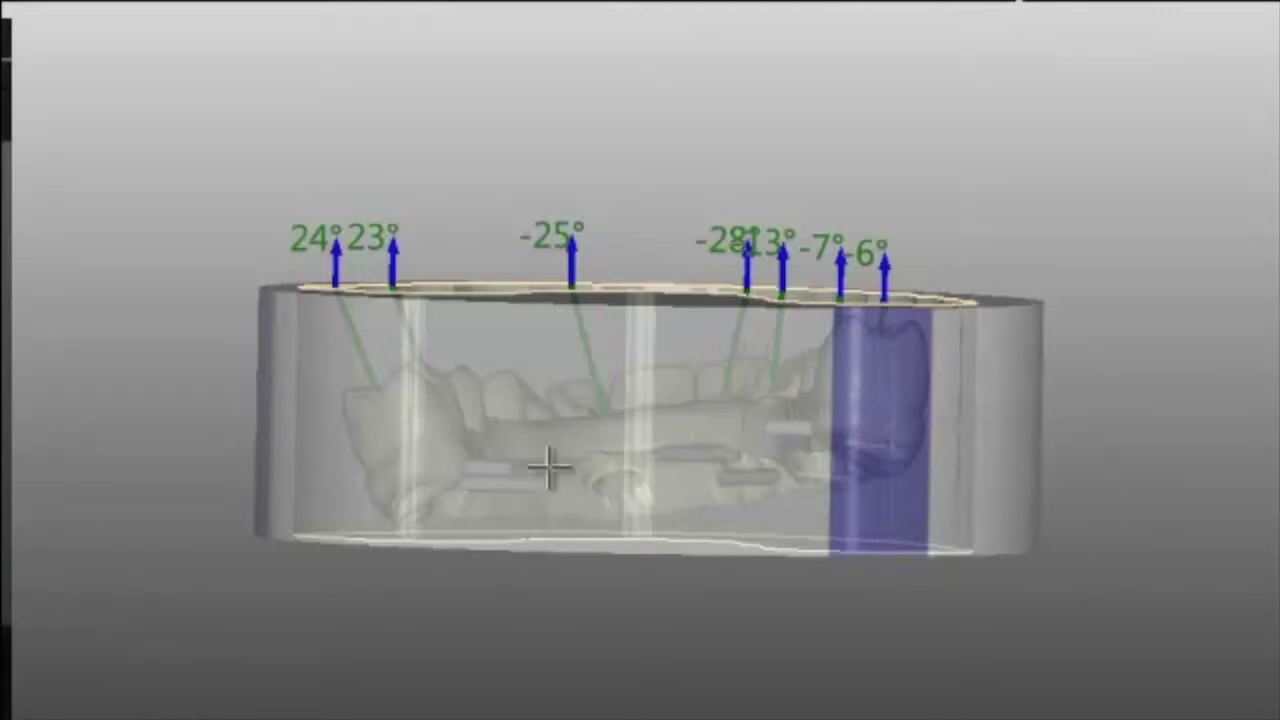
- Shift and tilt the dental bridge inside the milling blank so it fits its height and all screw channel angles stay within limits
{"action": "scroll", "coordinate": [600, 430], "scroll_direction": "up", "scroll_amount": 2}
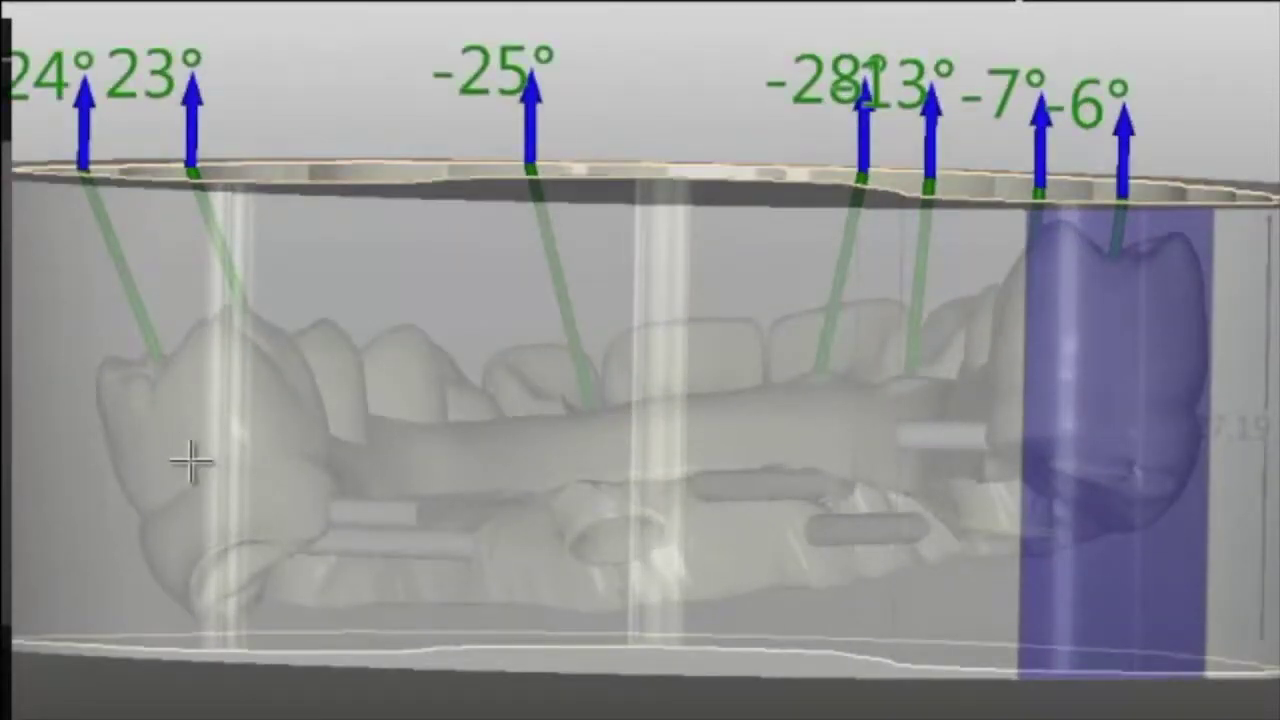
{"action": "left_click_drag", "start_coordinate": [477, 493], "coordinate": [505, 429]}
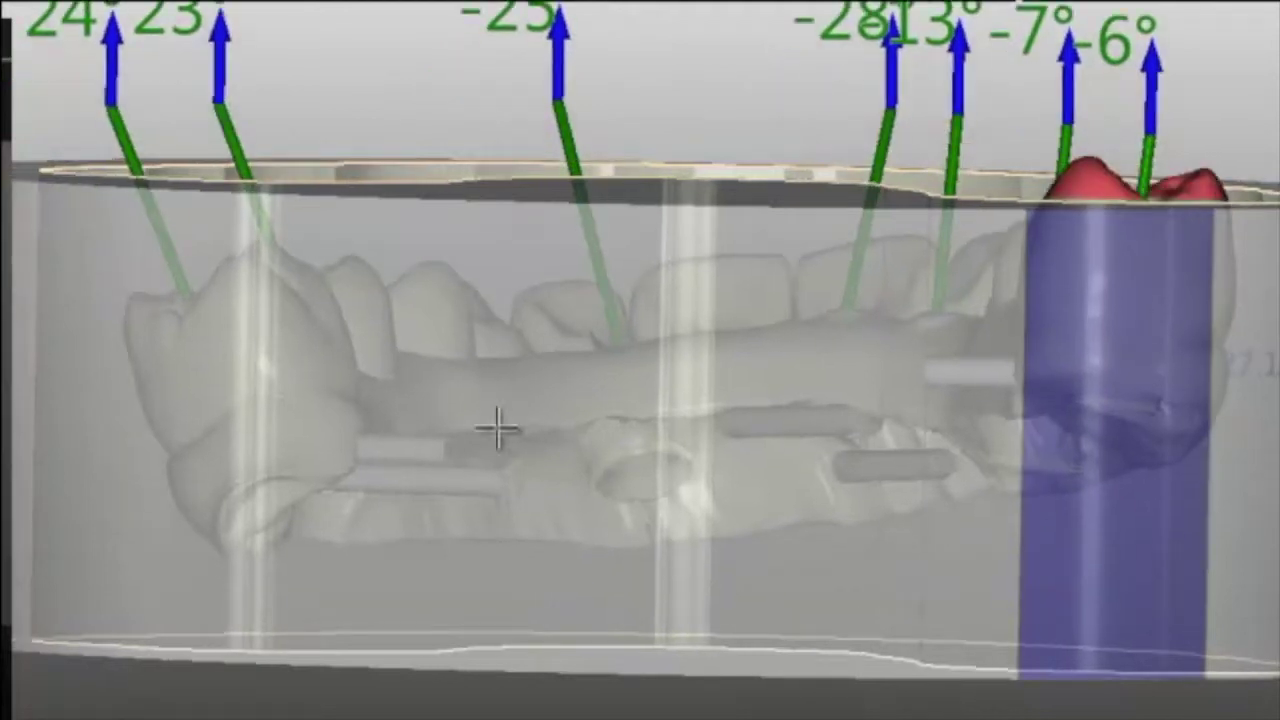
{"action": "left_click_drag", "start_coordinate": [236, 491], "coordinate": [222, 439]}
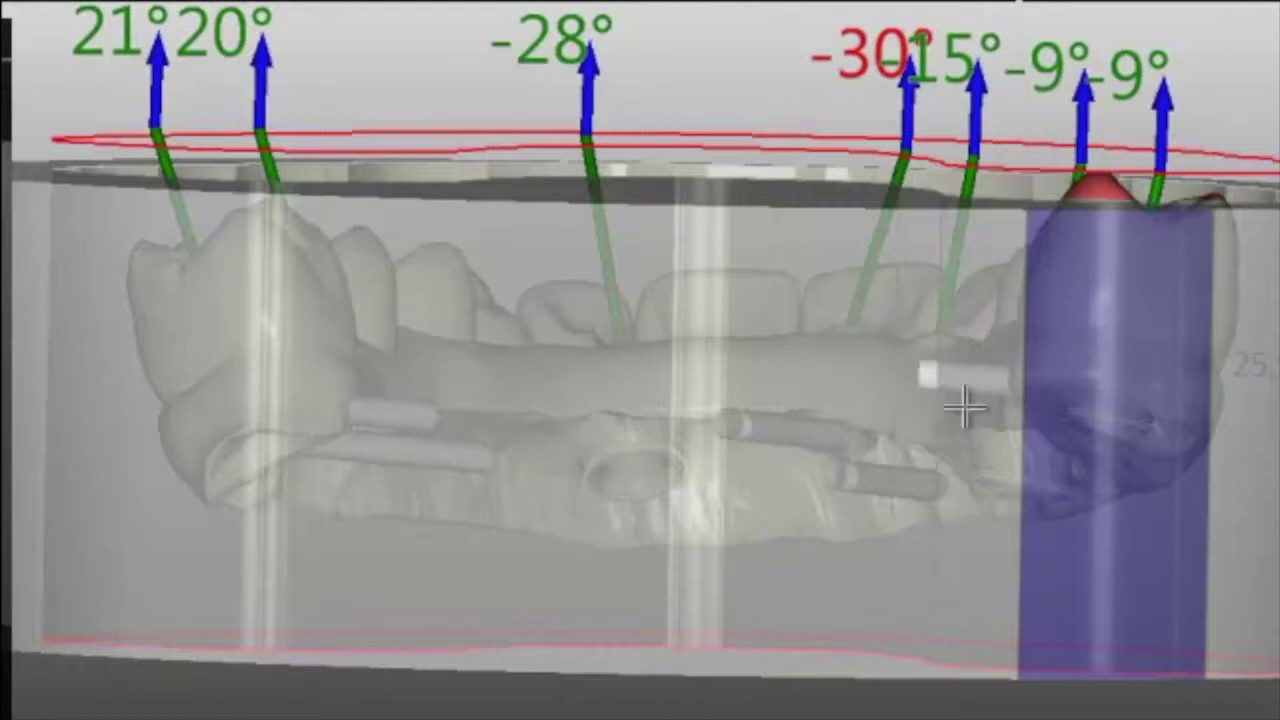
{"action": "left_click_drag", "start_coordinate": [648, 447], "coordinate": [648, 395]}
{"action": "left_click_drag", "start_coordinate": [685, 343], "coordinate": [640, 380]}
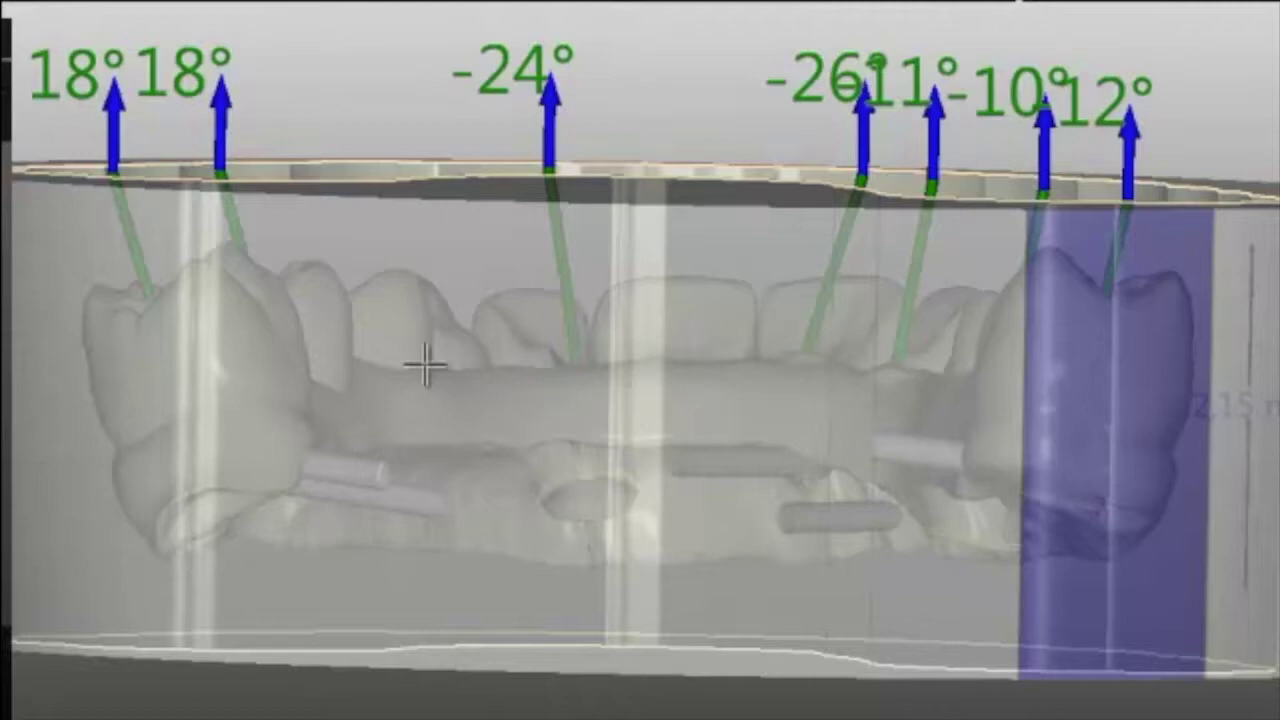
- Delete all existing connectors along the inner side of the arch
{"action": "right_click_drag", "start_coordinate": [577, 283], "coordinate": [579, 277]}
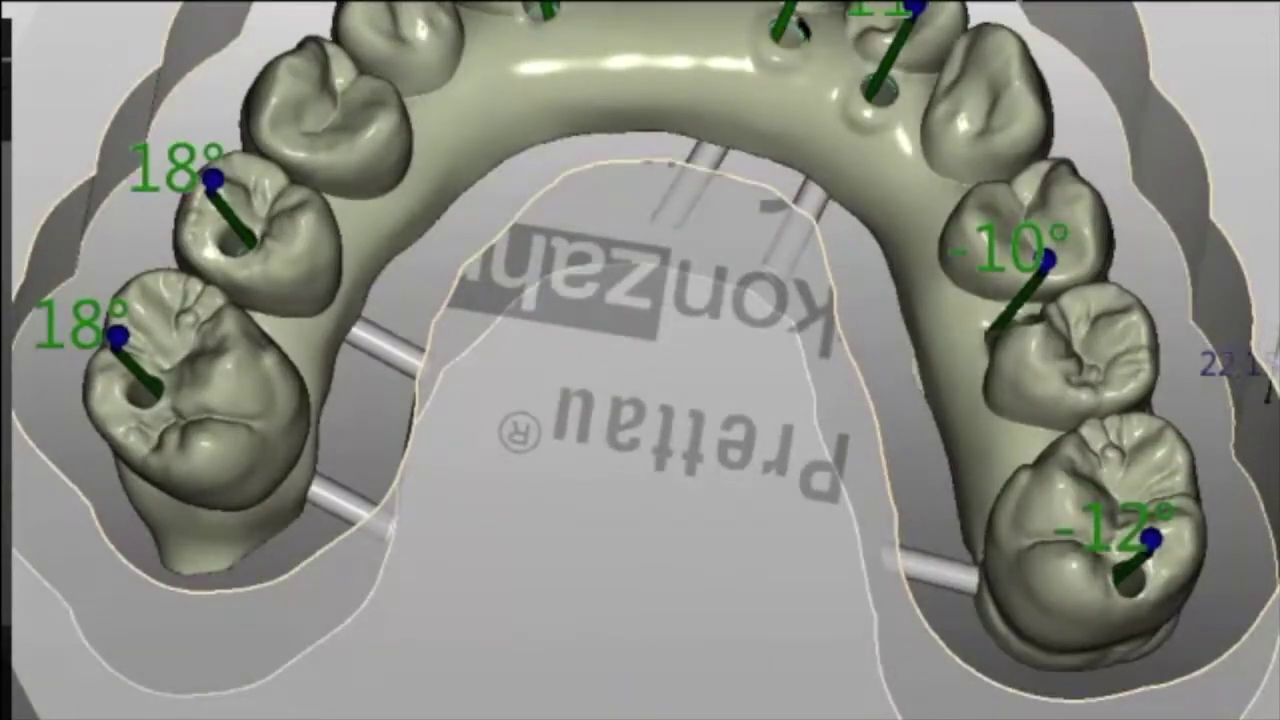
{"action": "right_click_drag", "start_coordinate": [520, 528], "coordinate": [583, 505]}
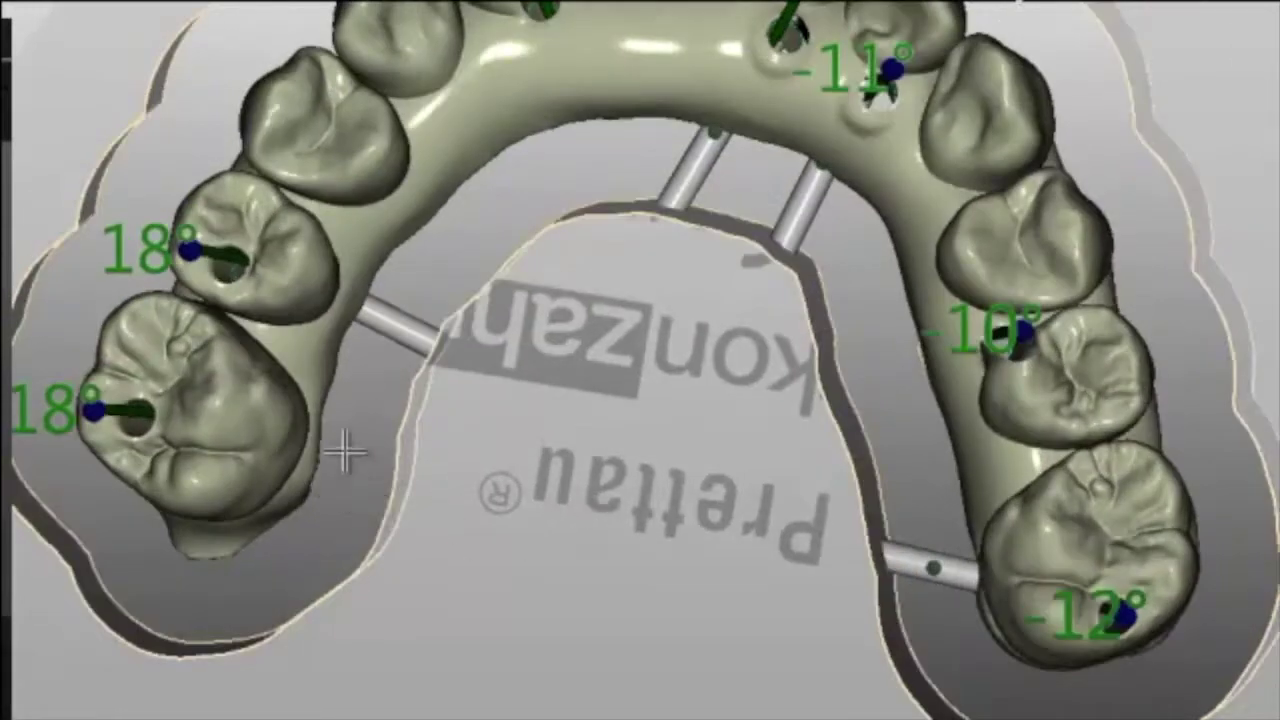
{"action": "left_click", "coordinate": [420, 334]}
{"action": "left_click", "coordinate": [676, 182]}
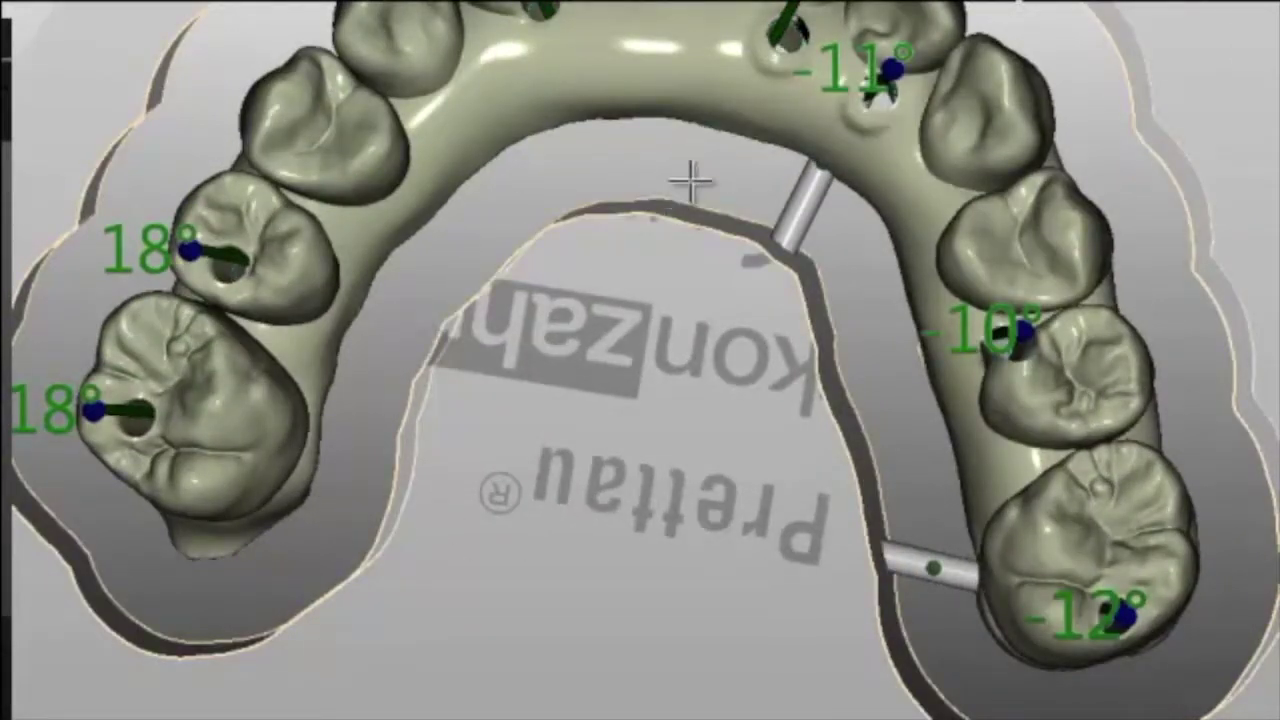
{"action": "left_click", "coordinate": [810, 196]}
{"action": "left_click", "coordinate": [928, 565]}
- Place seven new connectors on the inner side of the bridge, spread from one molar region across the front to the other
{"action": "right_click_drag", "start_coordinate": [680, 628], "coordinate": [680, 618]}
{"action": "scroll", "coordinate": [640, 520], "scroll_direction": "up", "scroll_amount": 2}
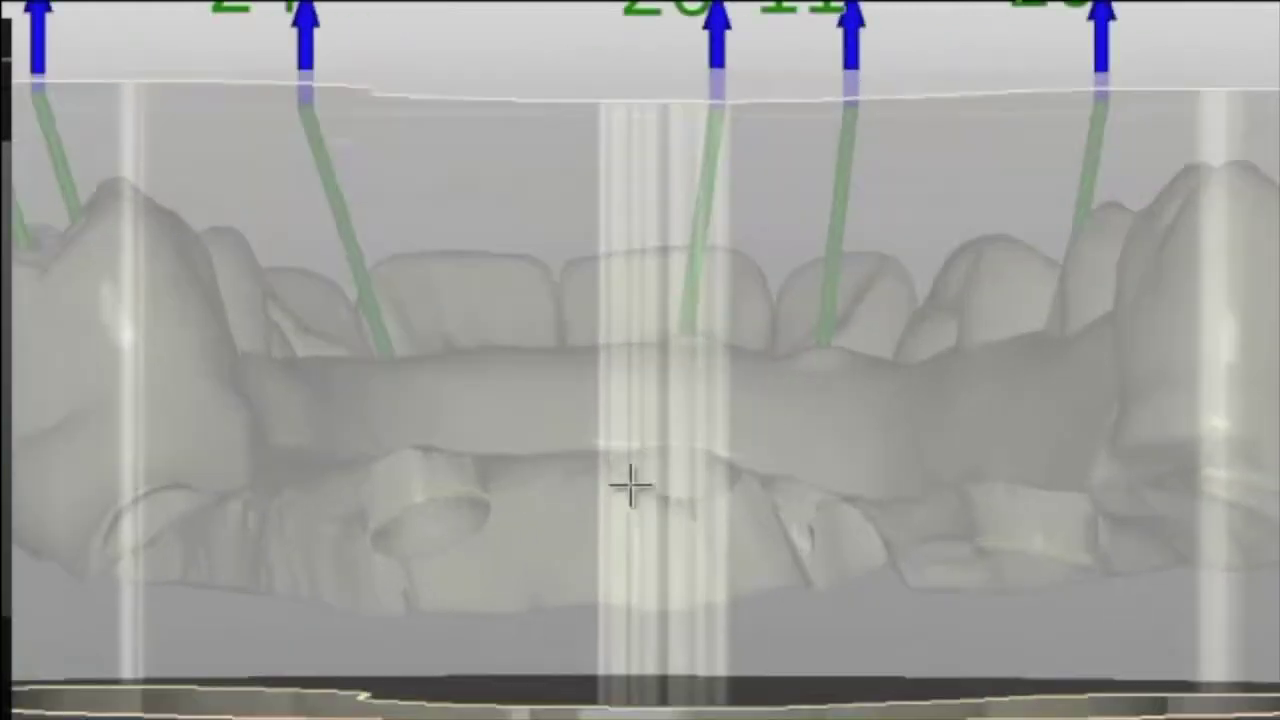
{"action": "left_click", "coordinate": [371, 411]}
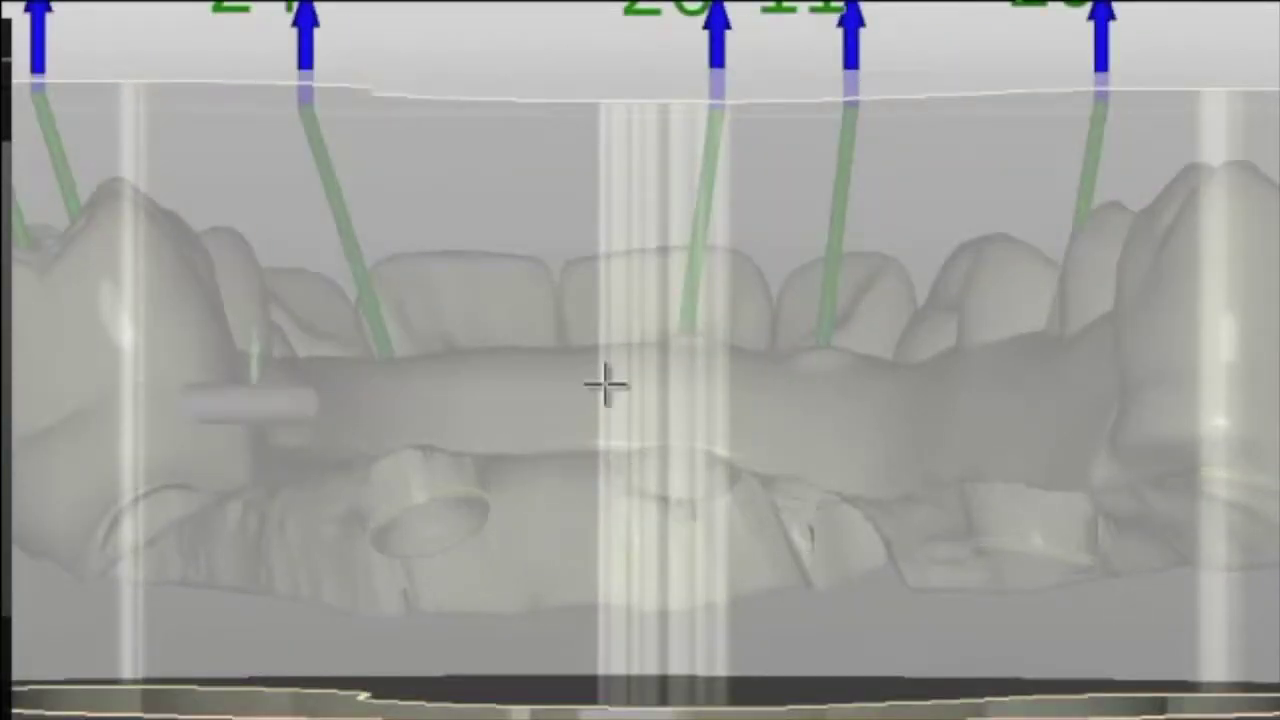
{"action": "left_click", "coordinate": [590, 380]}
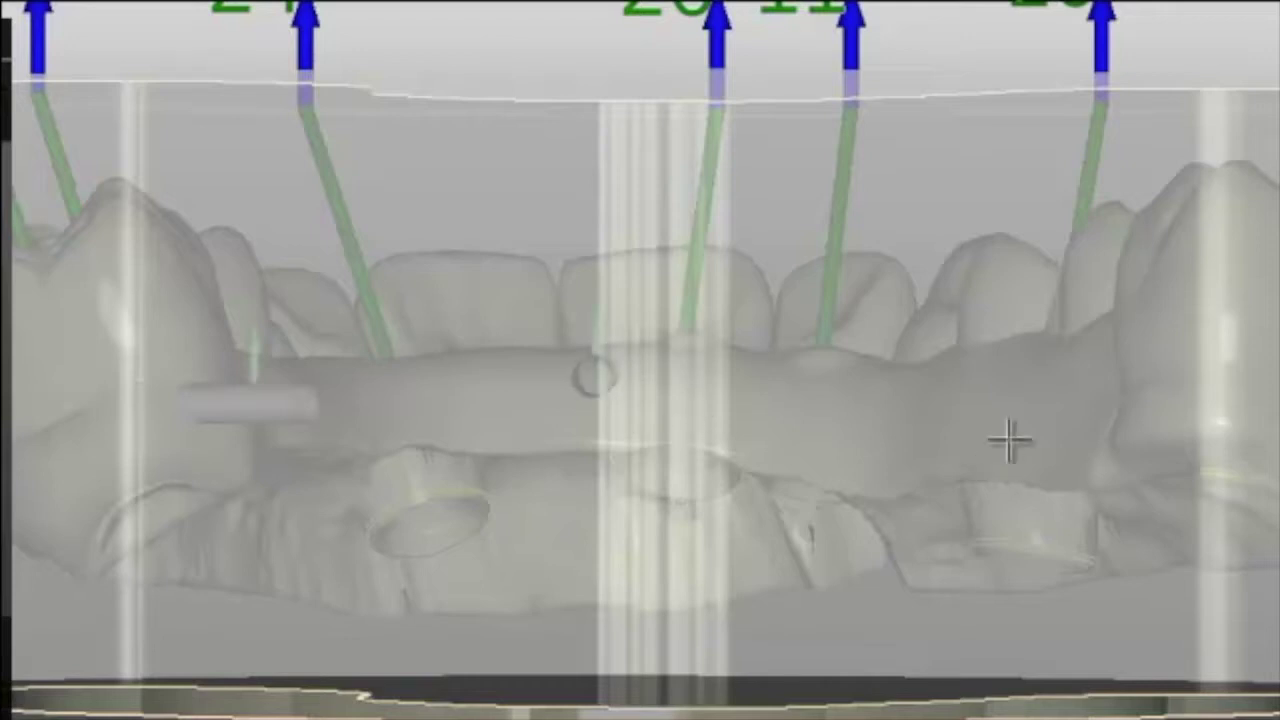
{"action": "left_click", "coordinate": [1143, 360]}
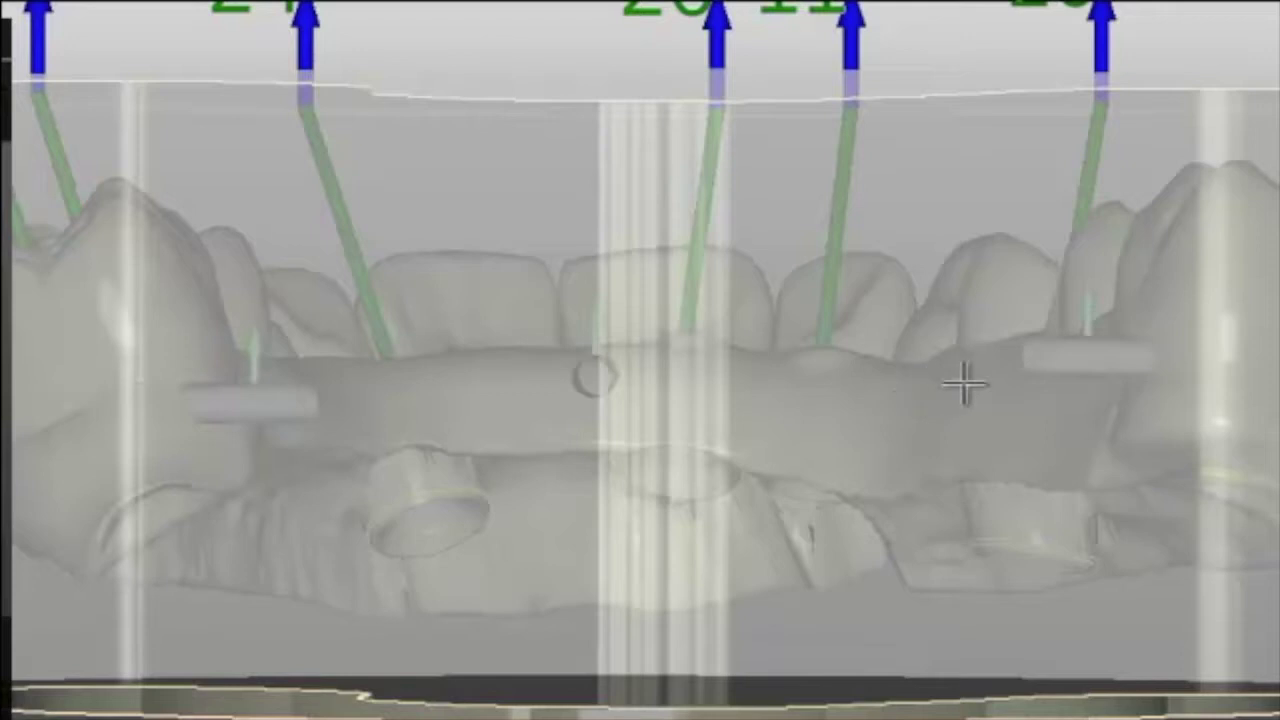
{"action": "left_click", "coordinate": [914, 385]}
{"action": "left_click", "coordinate": [766, 388]}
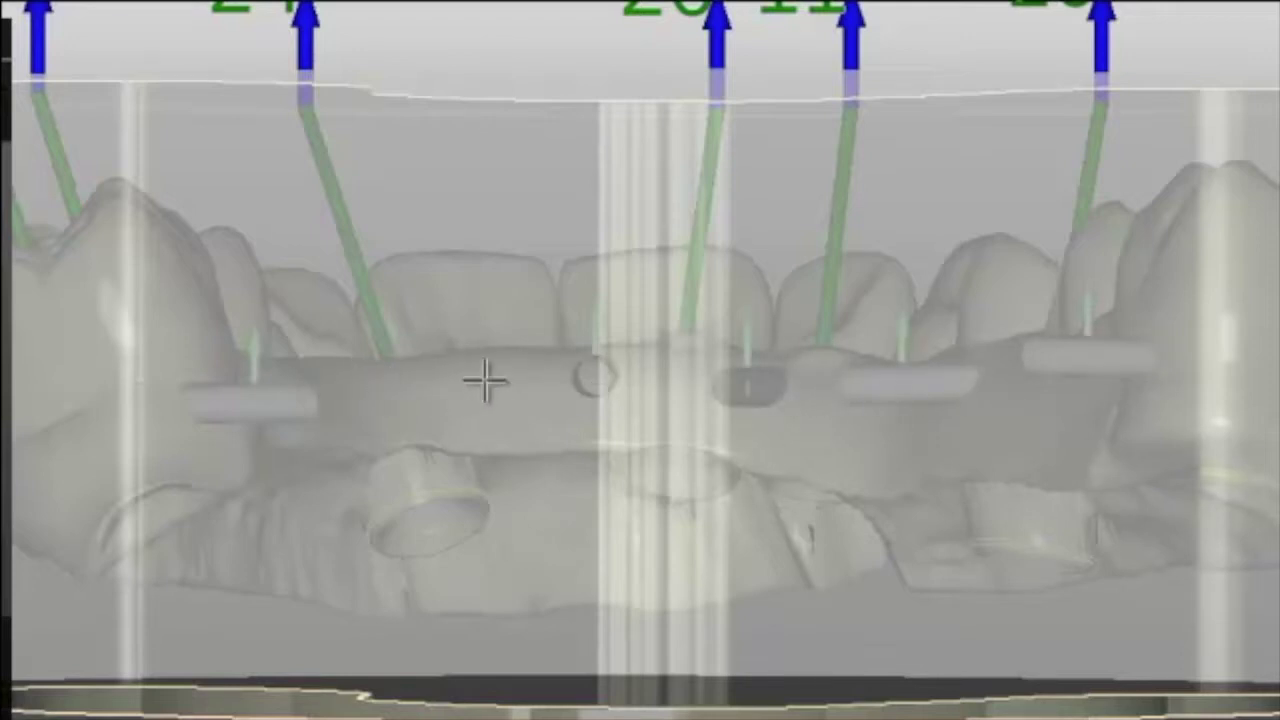
{"action": "left_click", "coordinate": [470, 378]}
{"action": "left_click", "coordinate": [360, 390]}
- Spread the inner connectors along the arch, moving the bunched left and front ones apart and one right connector back toward the molar
{"action": "right_click_drag", "start_coordinate": [519, 304], "coordinate": [529, 303]}
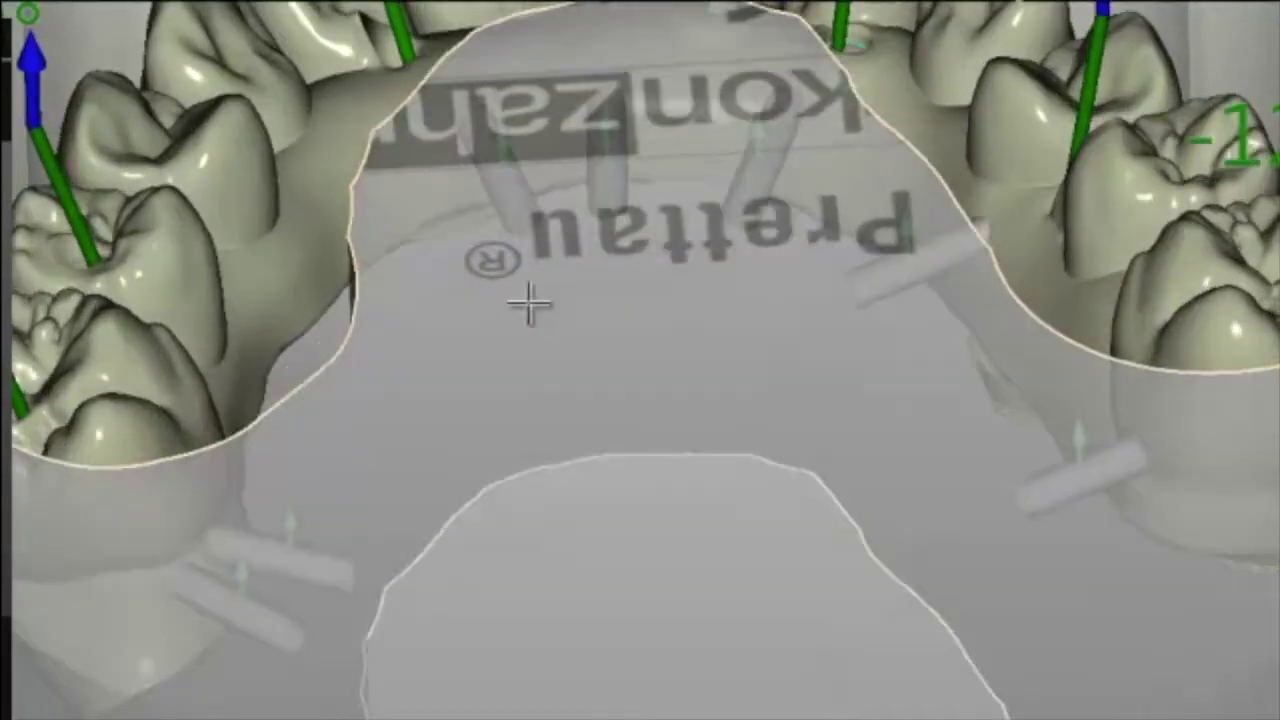
{"action": "scroll", "coordinate": [529, 303], "scroll_direction": "down", "scroll_amount": 3}
{"action": "mouse_move", "coordinate": [612, 273]}
{"action": "right_mouse_down"}
{"action": "mouse_move", "coordinate": [609, 286]}
{"action": "mouse_move", "coordinate": [628, 284]}
{"action": "right_mouse_up"}
{"action": "left_click_drag", "start_coordinate": [404, 497], "coordinate": [400, 340]}
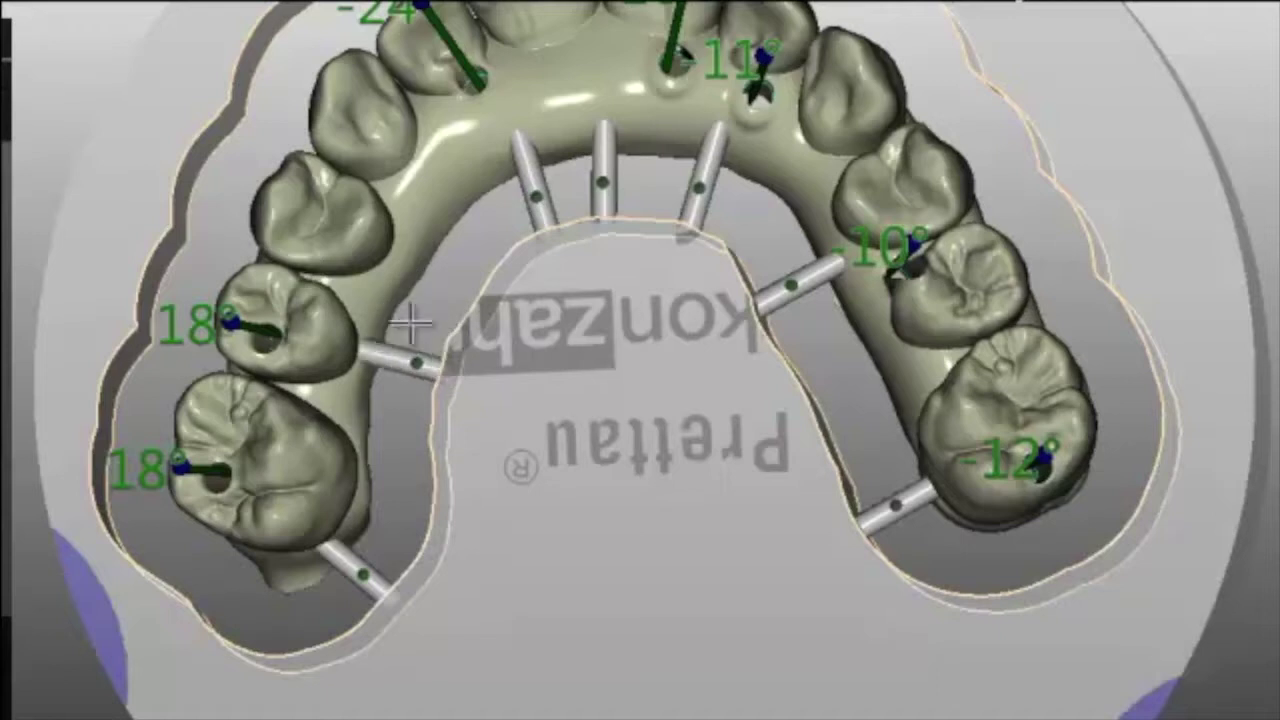
{"action": "left_click_drag", "start_coordinate": [525, 160], "coordinate": [480, 230]}
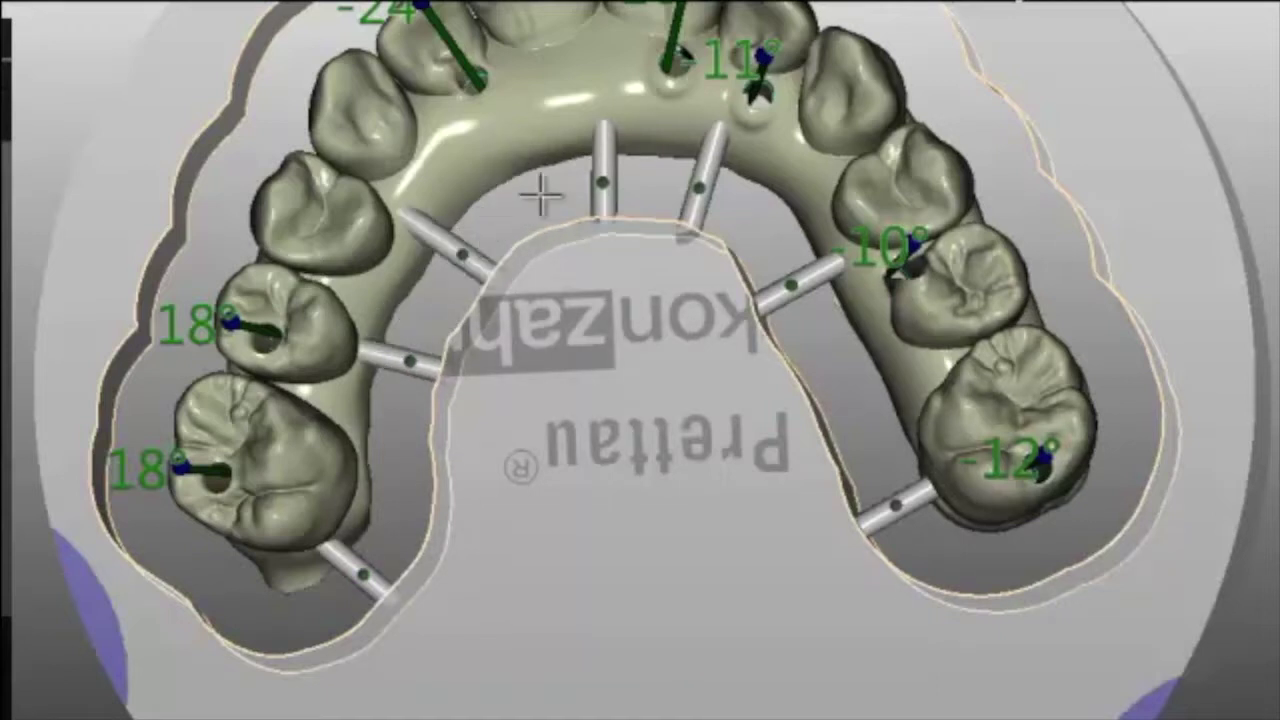
{"action": "left_click_drag", "start_coordinate": [612, 140], "coordinate": [596, 137]}
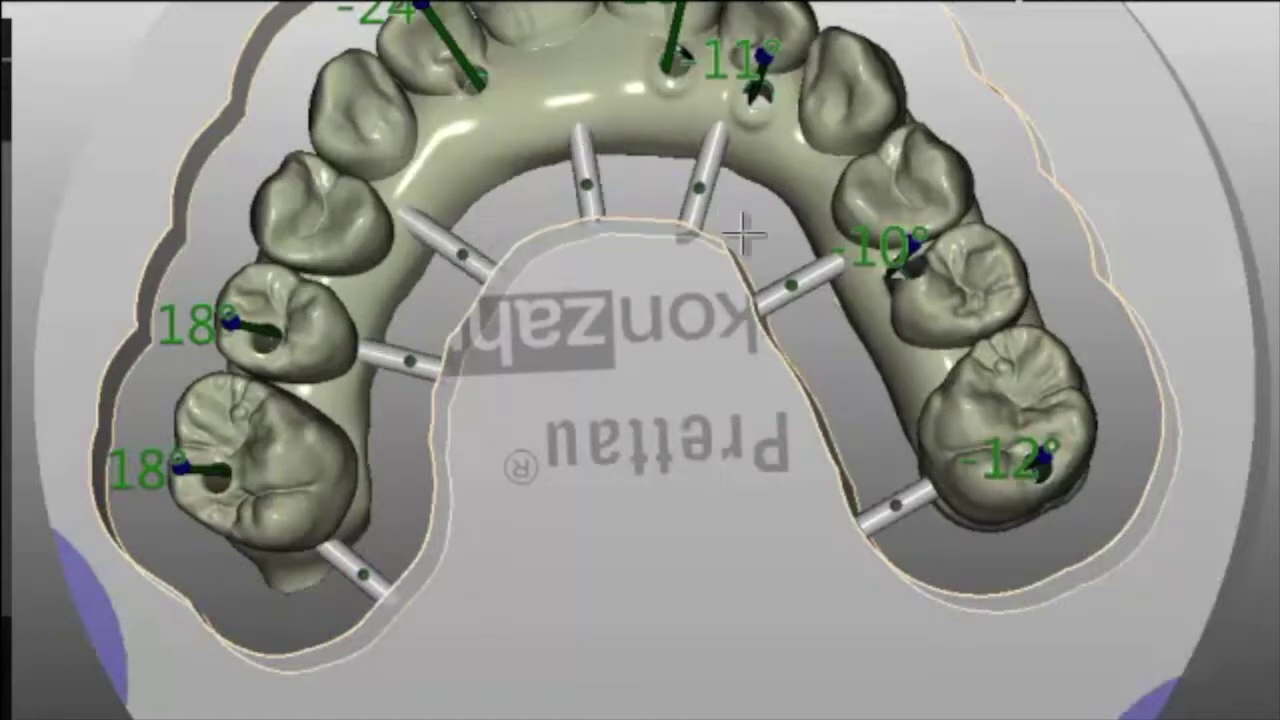
{"action": "left_click_drag", "start_coordinate": [833, 262], "coordinate": [858, 362]}
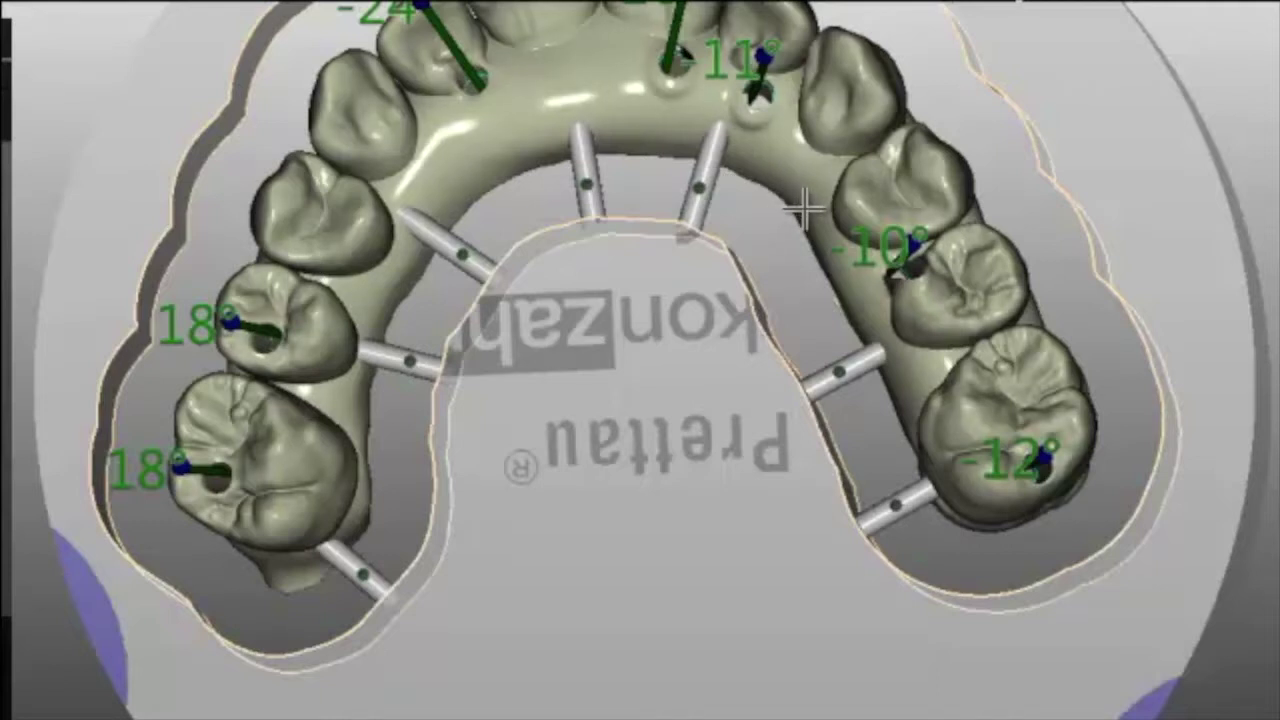
- Add a connector beside the right premolars and move the two middle connectors on the left side back toward the molar
{"action": "left_click", "coordinate": [815, 243]}
{"action": "left_click_drag", "start_coordinate": [798, 224], "coordinate": [821, 251]}
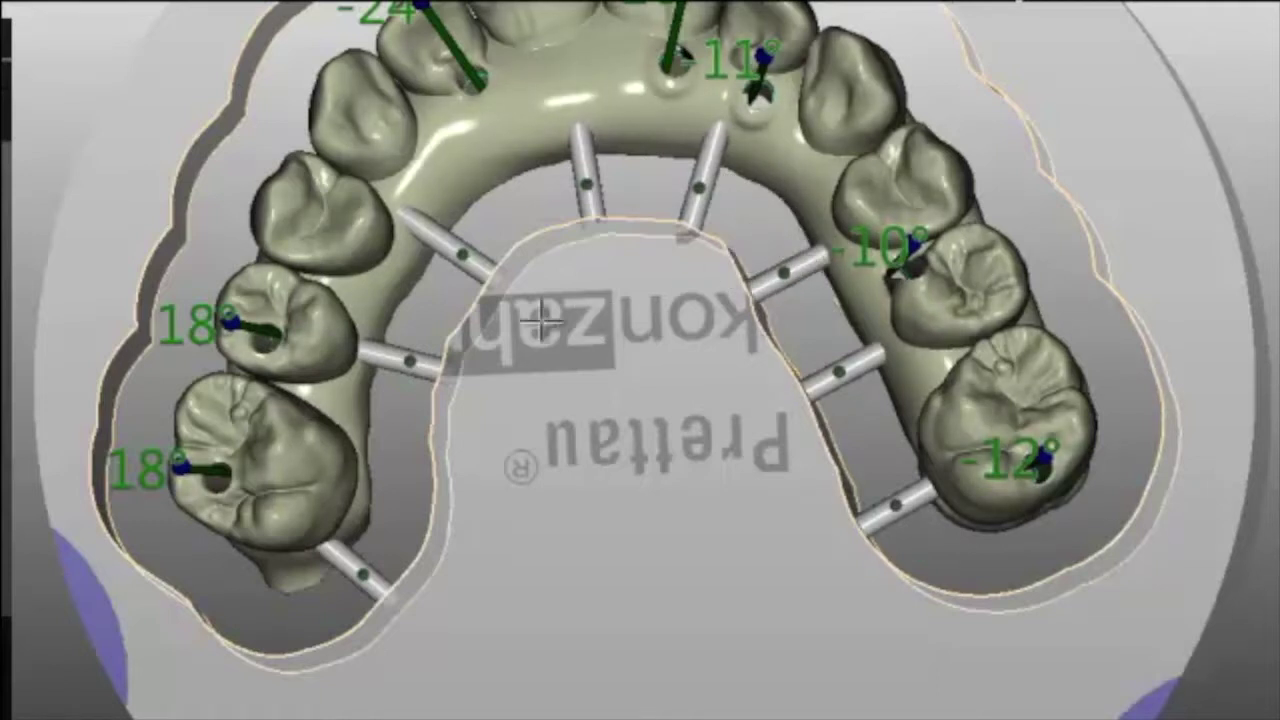
{"action": "left_click_drag", "start_coordinate": [400, 360], "coordinate": [426, 420]}
{"action": "left_click_drag", "start_coordinate": [460, 256], "coordinate": [440, 300]}
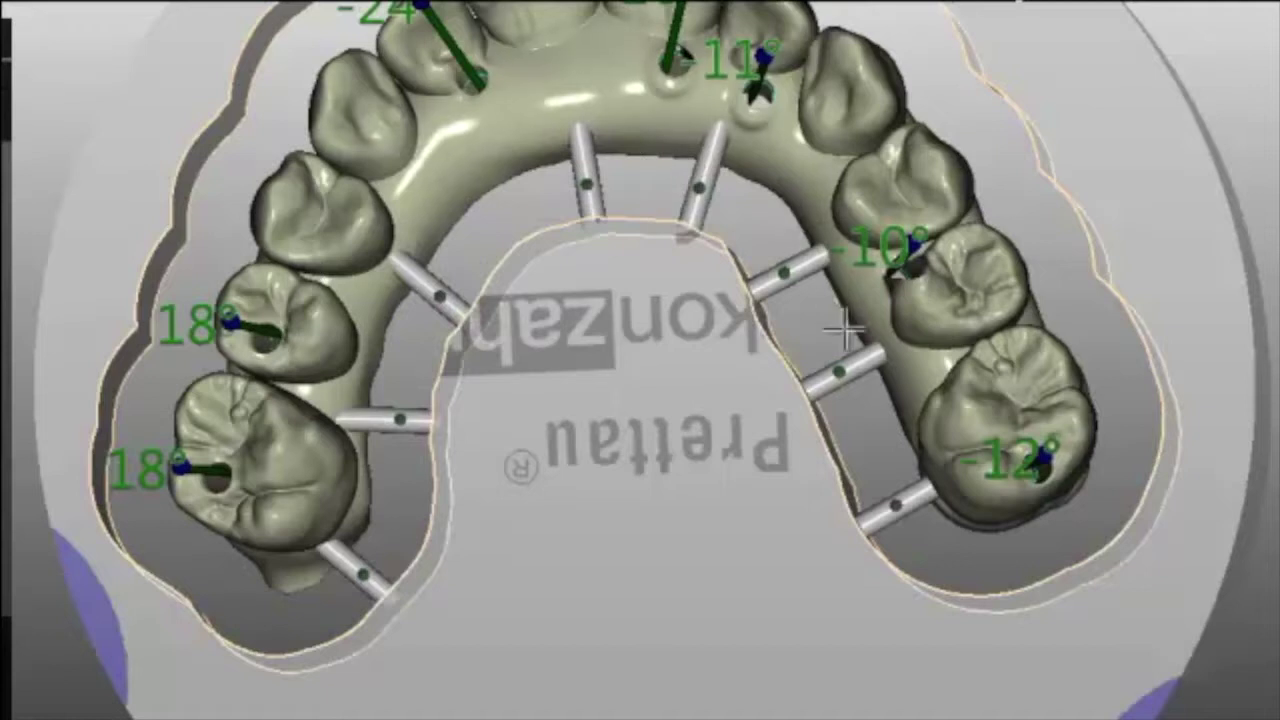
- Add a connector at the left front curve of the inner arch and angle it to span the gap to the blank
{"action": "left_click", "coordinate": [468, 183]}
{"action": "mouse_move", "coordinate": [470, 284]}
{"action": "left_mouse_down"}
{"action": "mouse_move", "coordinate": [517, 264]}
{"action": "mouse_move", "coordinate": [480, 270]}
{"action": "left_mouse_up"}
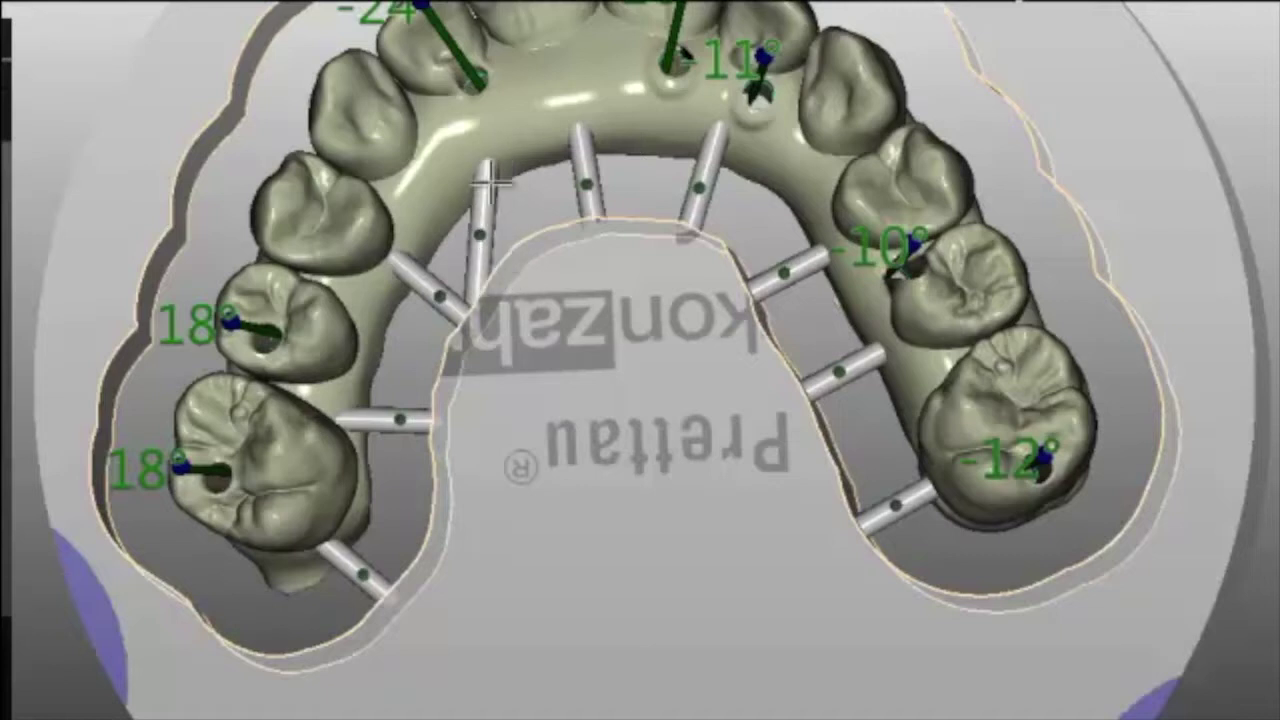
{"action": "left_click_drag", "start_coordinate": [486, 178], "coordinate": [478, 198]}
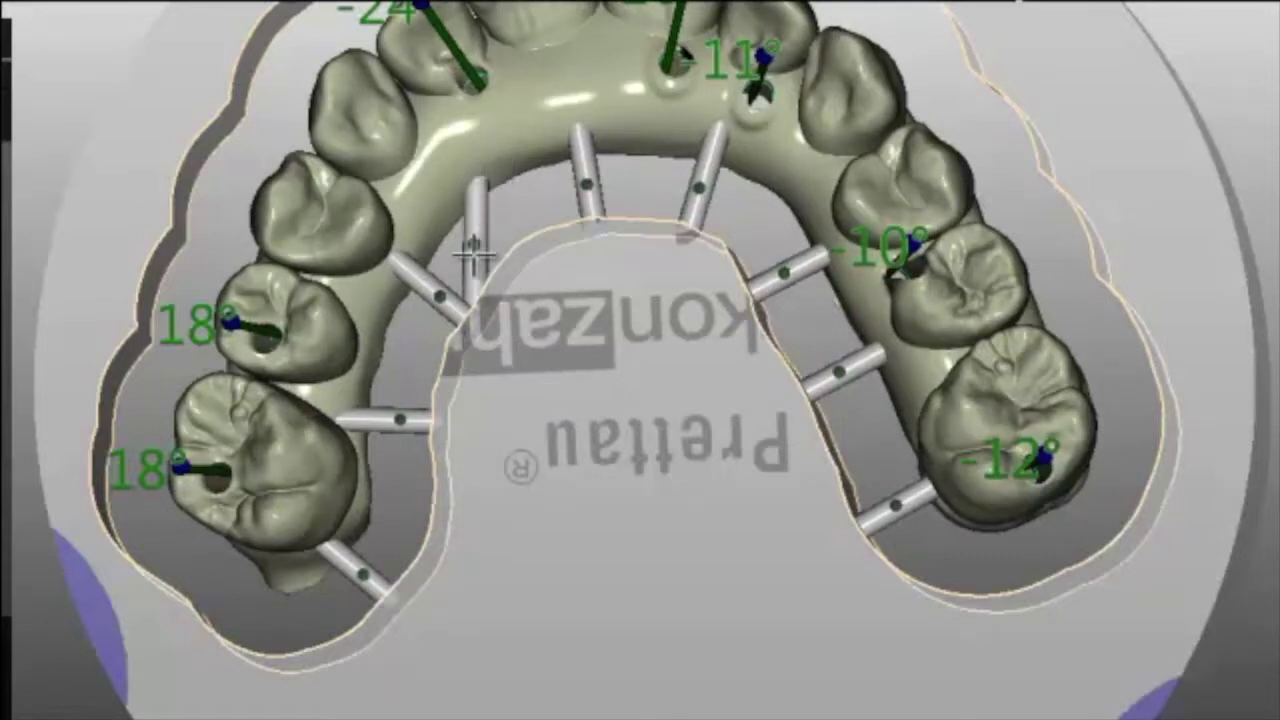
{"action": "left_click_drag", "start_coordinate": [474, 272], "coordinate": [484, 207]}
- Adjust the position and angle of two left connectors, the upper three right connectors and the front centre one for even spacing
{"action": "left_click_drag", "start_coordinate": [413, 276], "coordinate": [418, 303]}
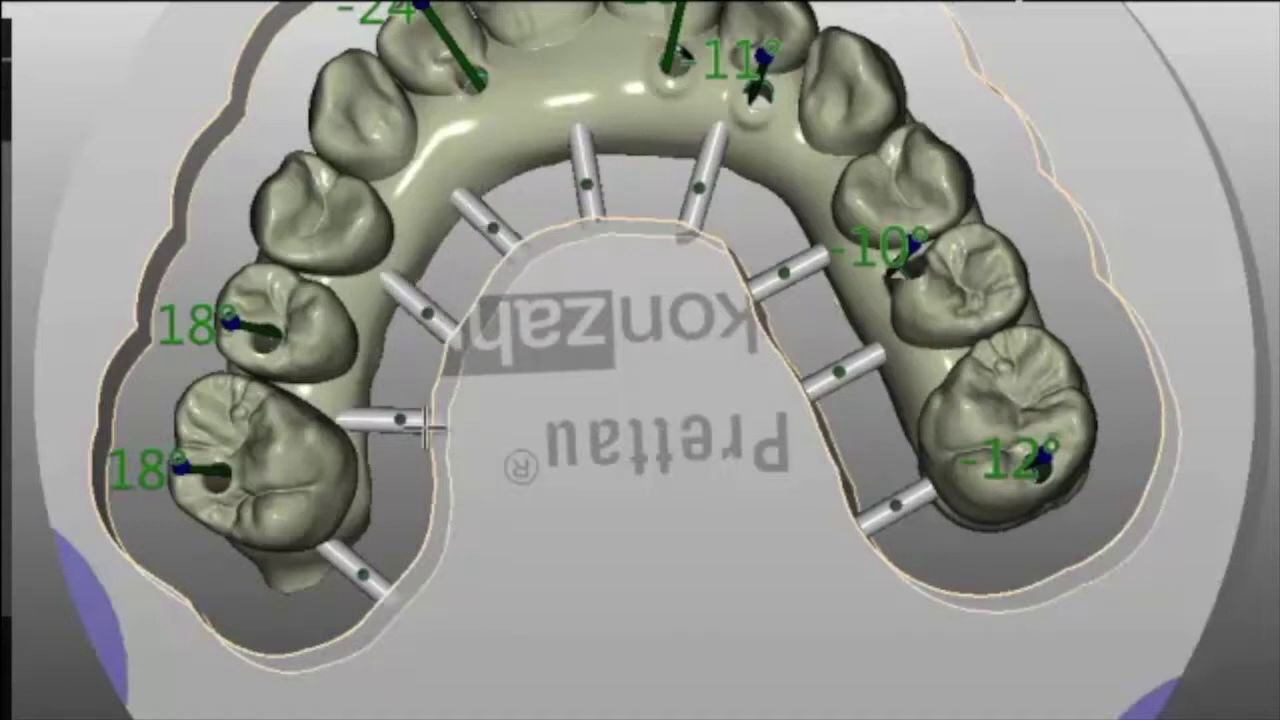
{"action": "left_click_drag", "start_coordinate": [424, 420], "coordinate": [430, 460]}
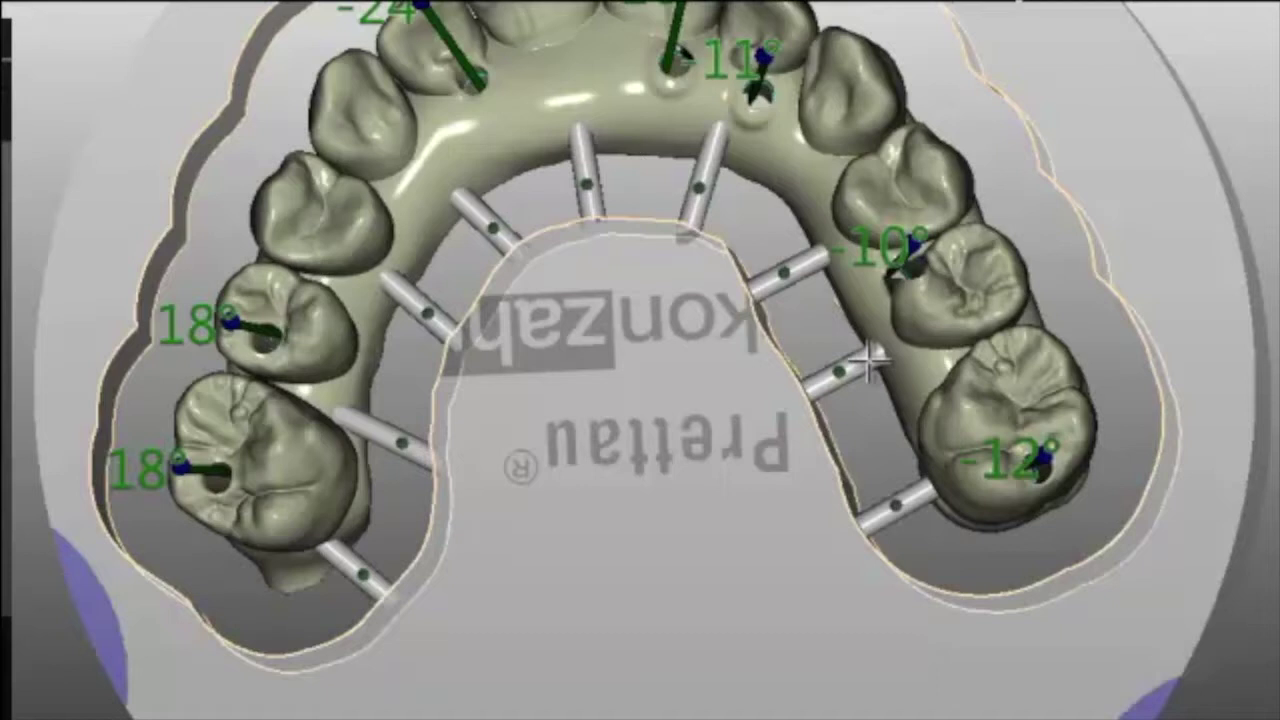
{"action": "left_click_drag", "start_coordinate": [868, 360], "coordinate": [878, 374]}
{"action": "left_click_drag", "start_coordinate": [811, 263], "coordinate": [825, 291]}
{"action": "left_click_drag", "start_coordinate": [717, 158], "coordinate": [746, 171]}
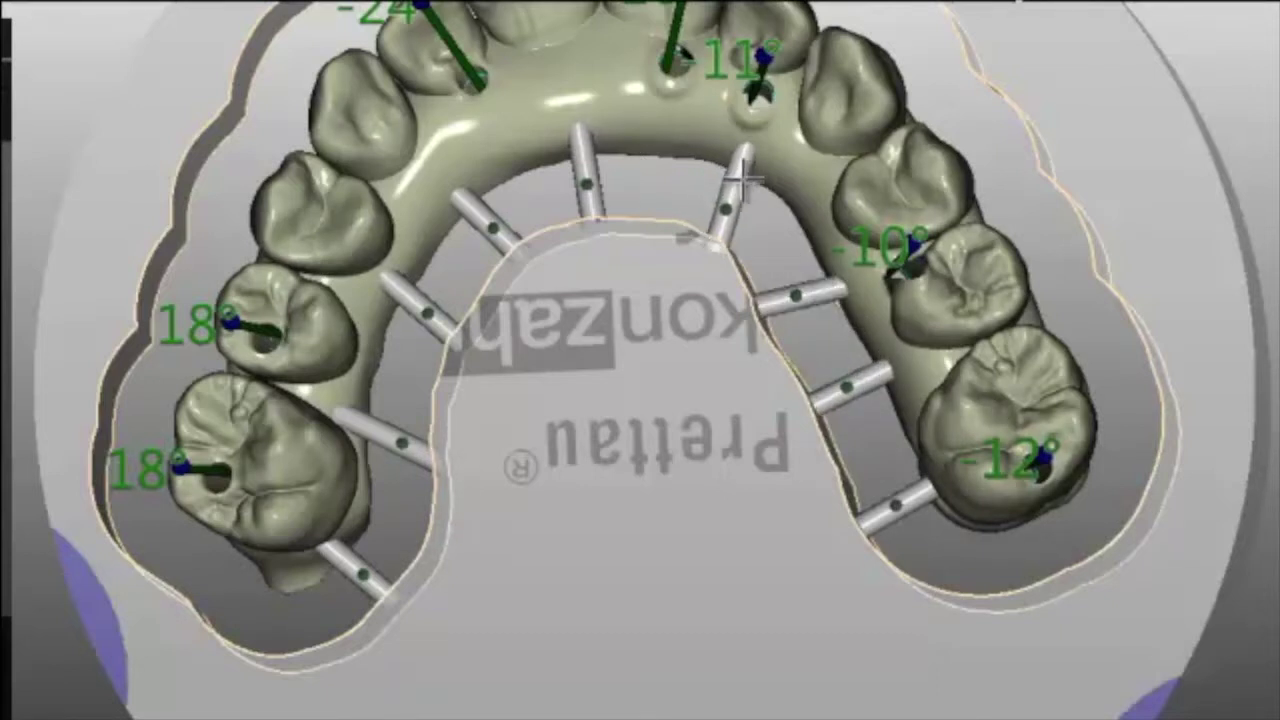
{"action": "left_click_drag", "start_coordinate": [588, 156], "coordinate": [609, 137]}
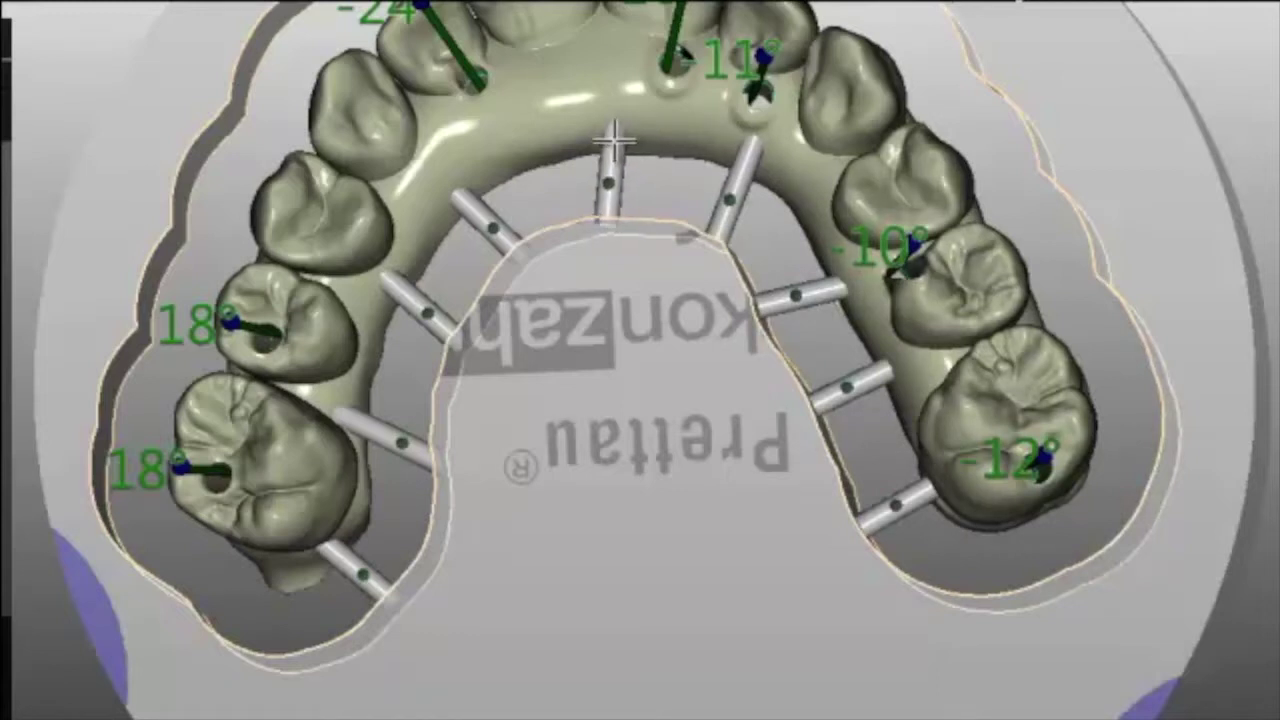
- Fine-tune the two front left connectors, the right premolar connector and the rear left molar connector to balance their spacing and angles
{"action": "left_click_drag", "start_coordinate": [473, 203], "coordinate": [487, 198]}
{"action": "left_click_drag", "start_coordinate": [400, 279], "coordinate": [394, 299]}
{"action": "left_click_drag", "start_coordinate": [490, 197], "coordinate": [467, 248]}
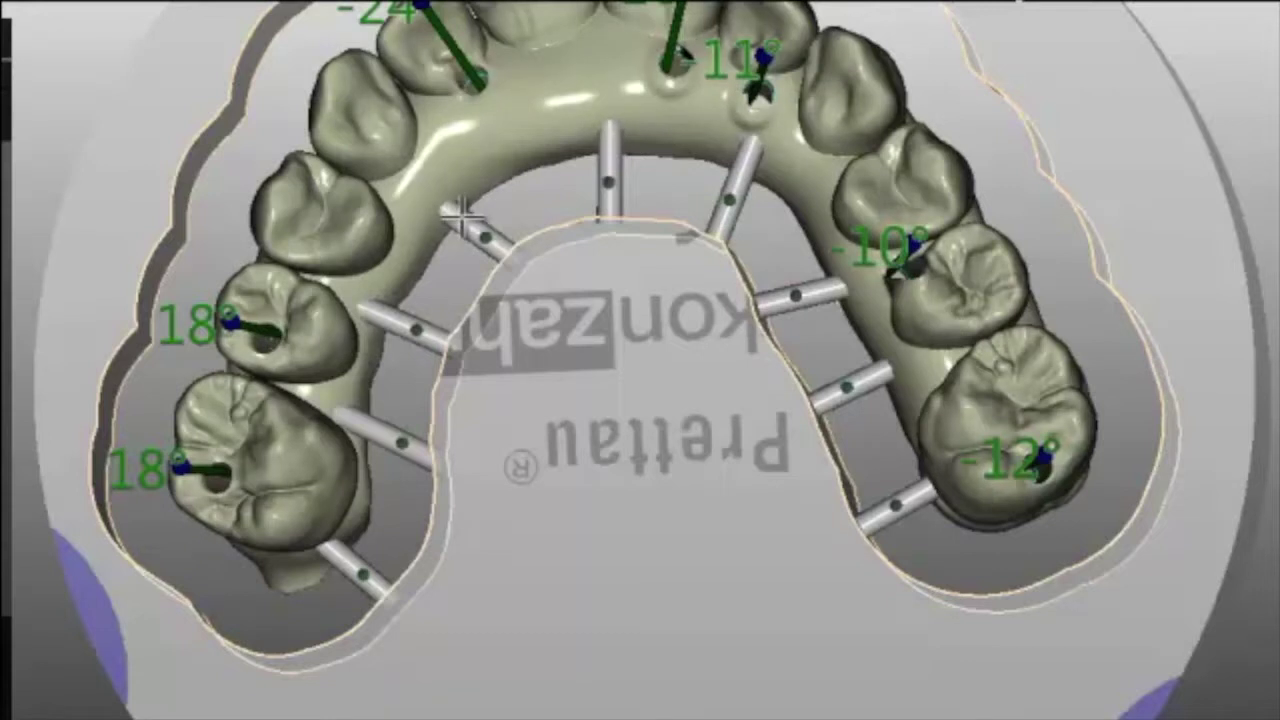
{"action": "left_click_drag", "start_coordinate": [455, 211], "coordinate": [463, 207]}
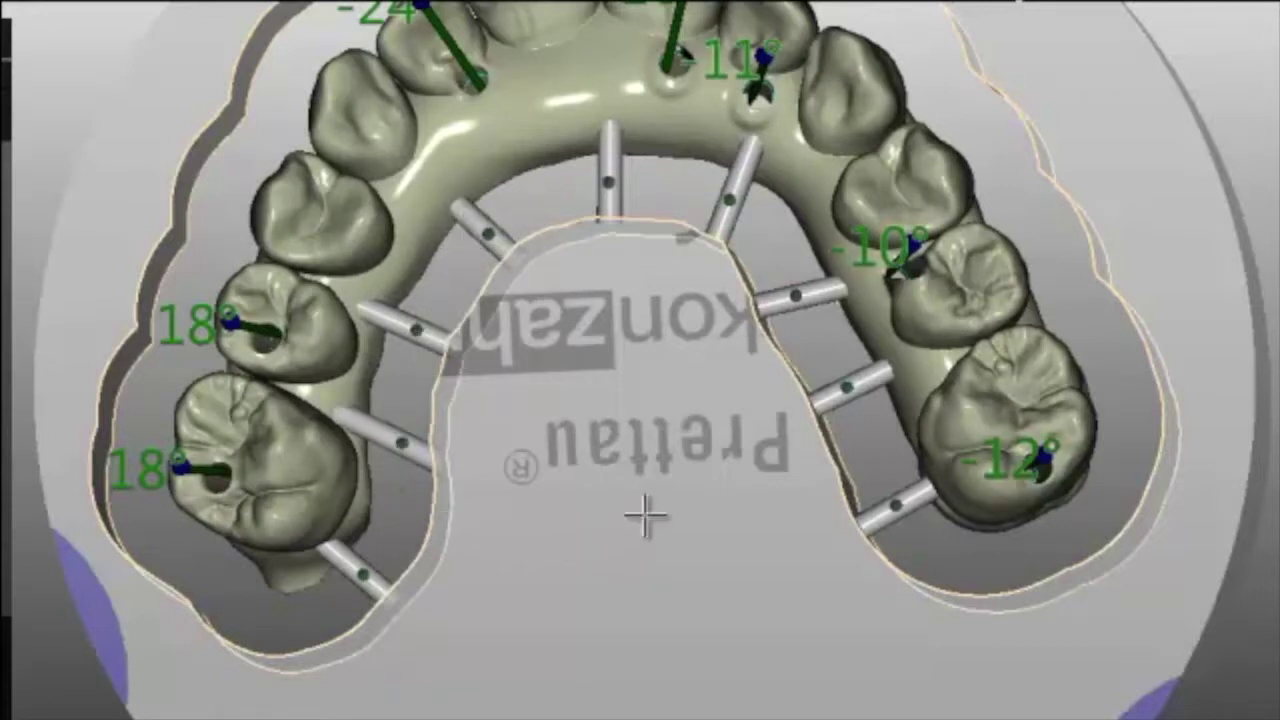
{"action": "left_click_drag", "start_coordinate": [766, 308], "coordinate": [779, 332]}
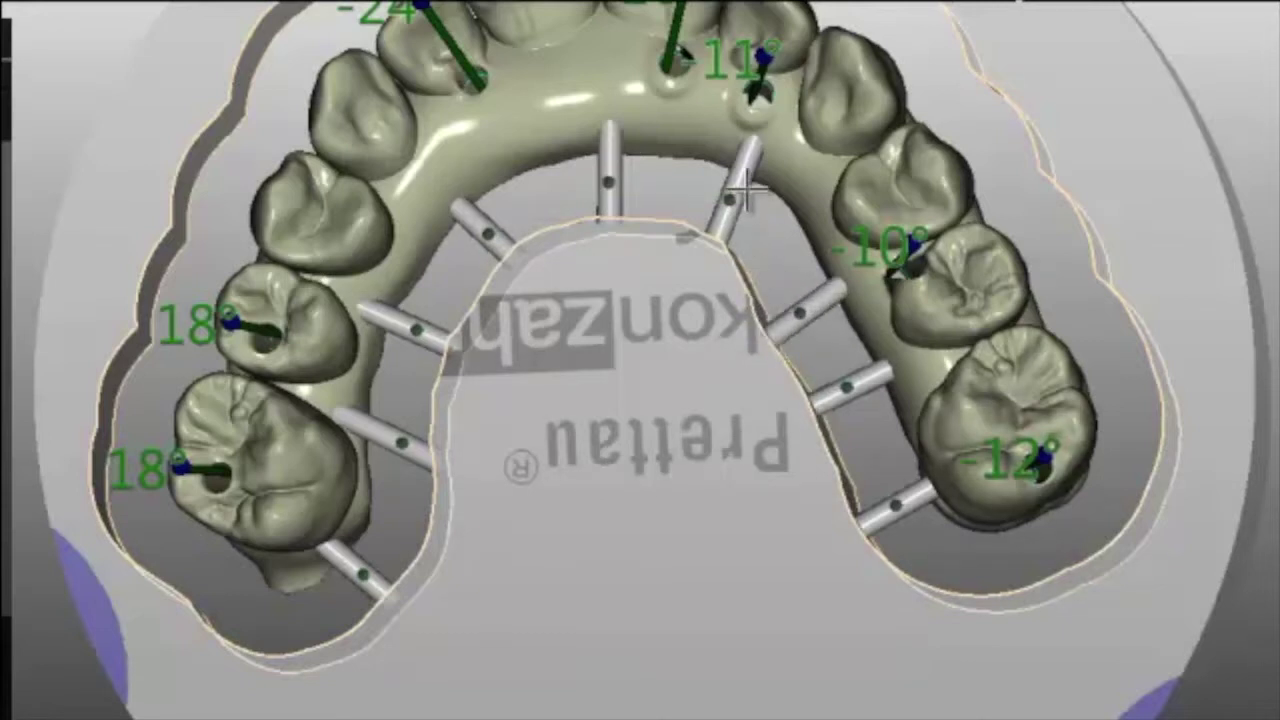
{"action": "left_click_drag", "start_coordinate": [355, 568], "coordinate": [382, 545]}
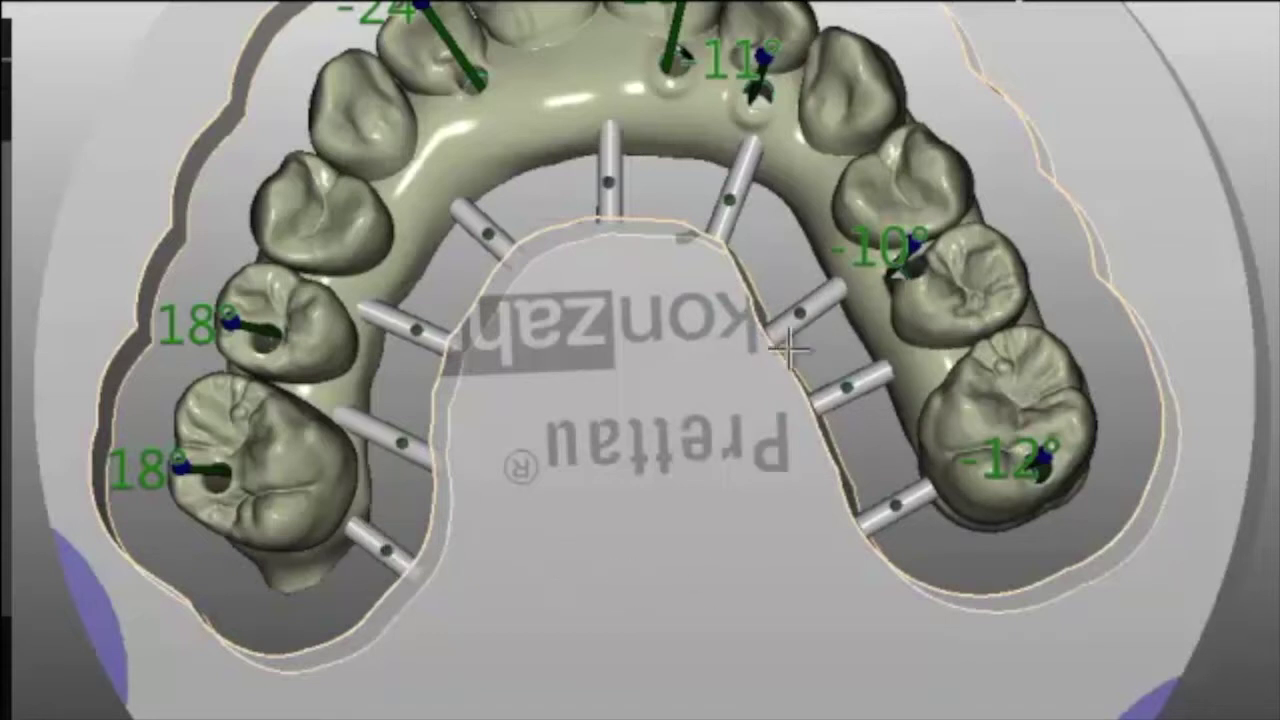
- Examine the connector distribution and the bridge's fit in the blank from the occlusal and side views
{"action": "scroll", "coordinate": [634, 503], "scroll_direction": "down", "scroll_amount": 2}
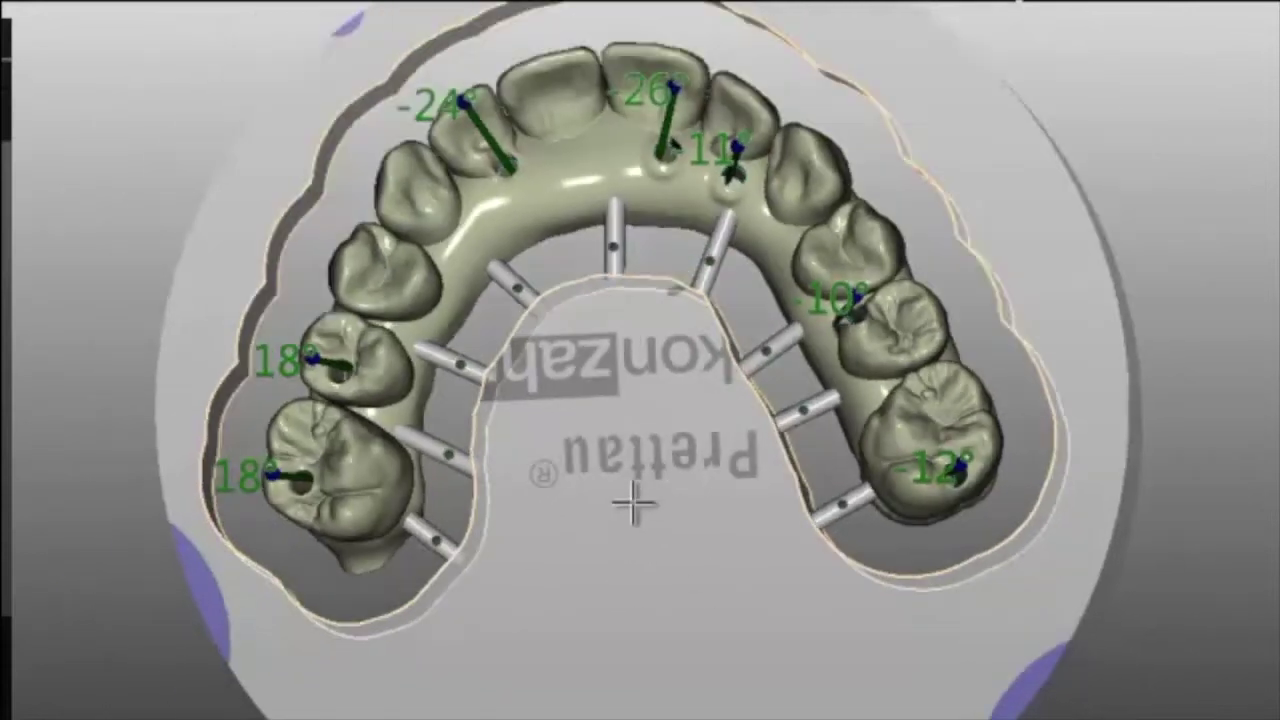
{"action": "right_click_drag", "start_coordinate": [620, 557], "coordinate": [620, 548]}
{"action": "scroll", "coordinate": [605, 490], "scroll_direction": "up", "scroll_amount": 2}
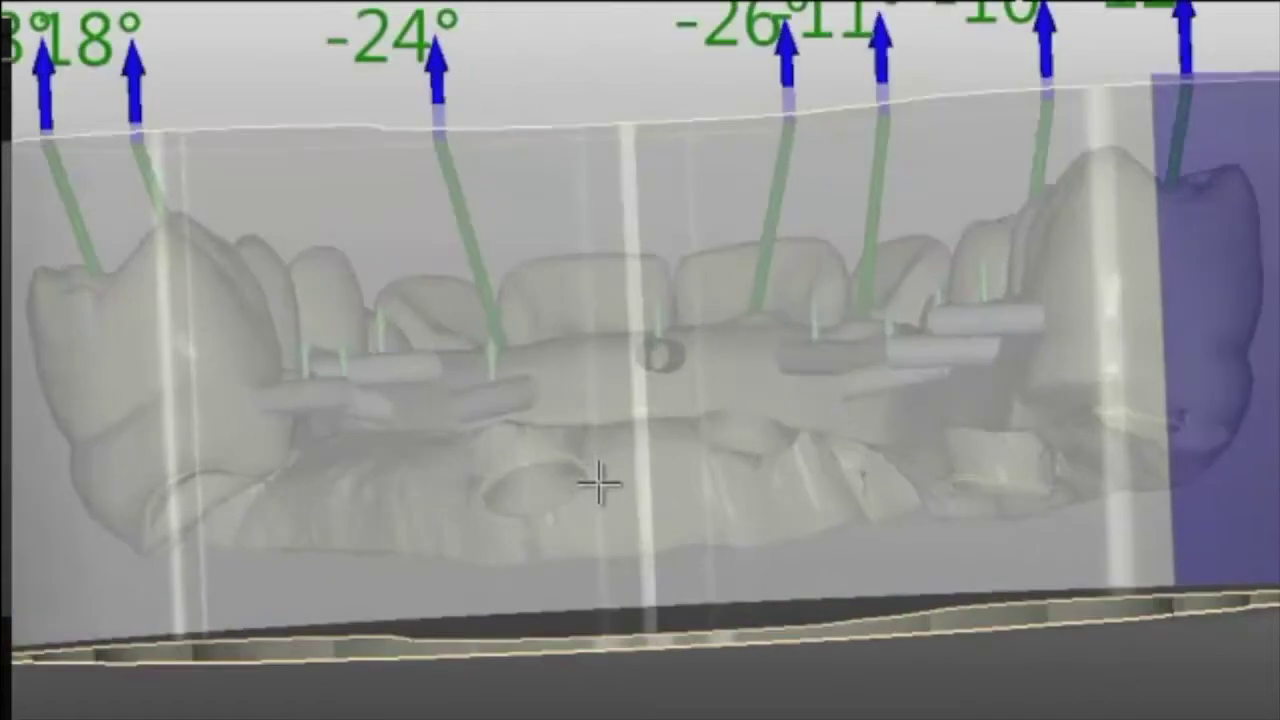
{"action": "scroll", "coordinate": [585, 478], "scroll_direction": "up", "scroll_amount": 1}
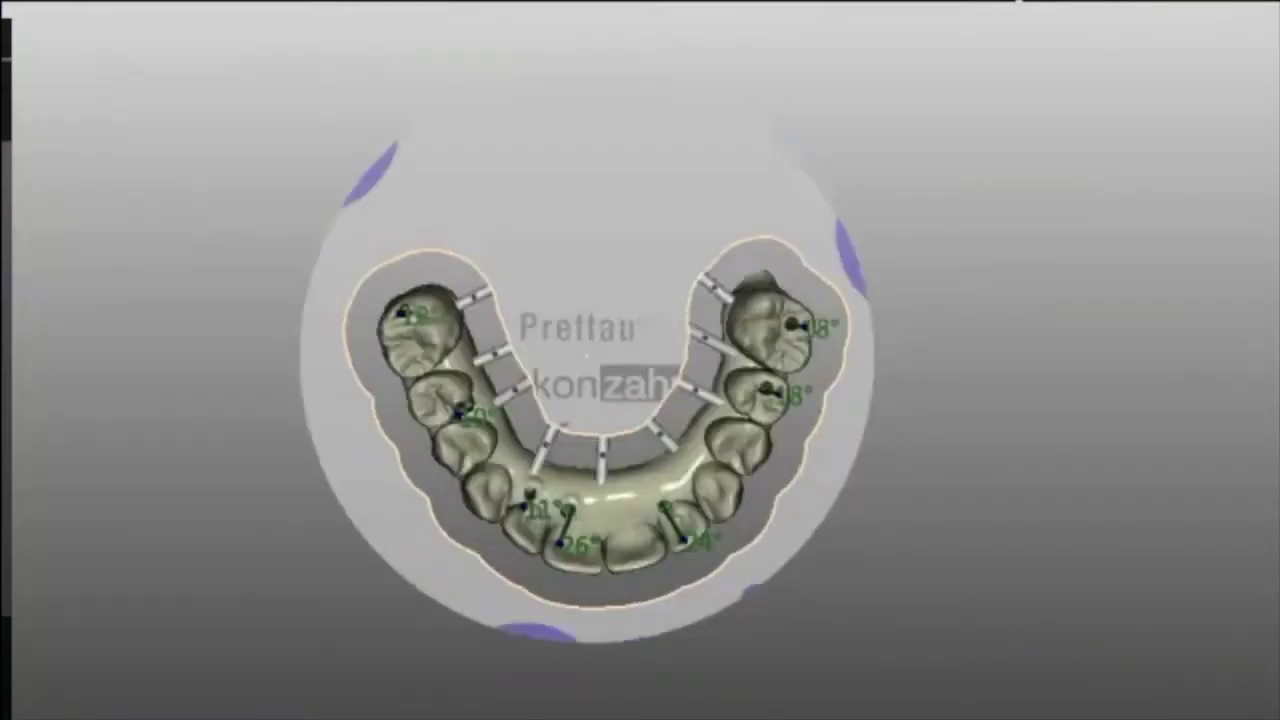
{"action": "key", "text": "Right"}
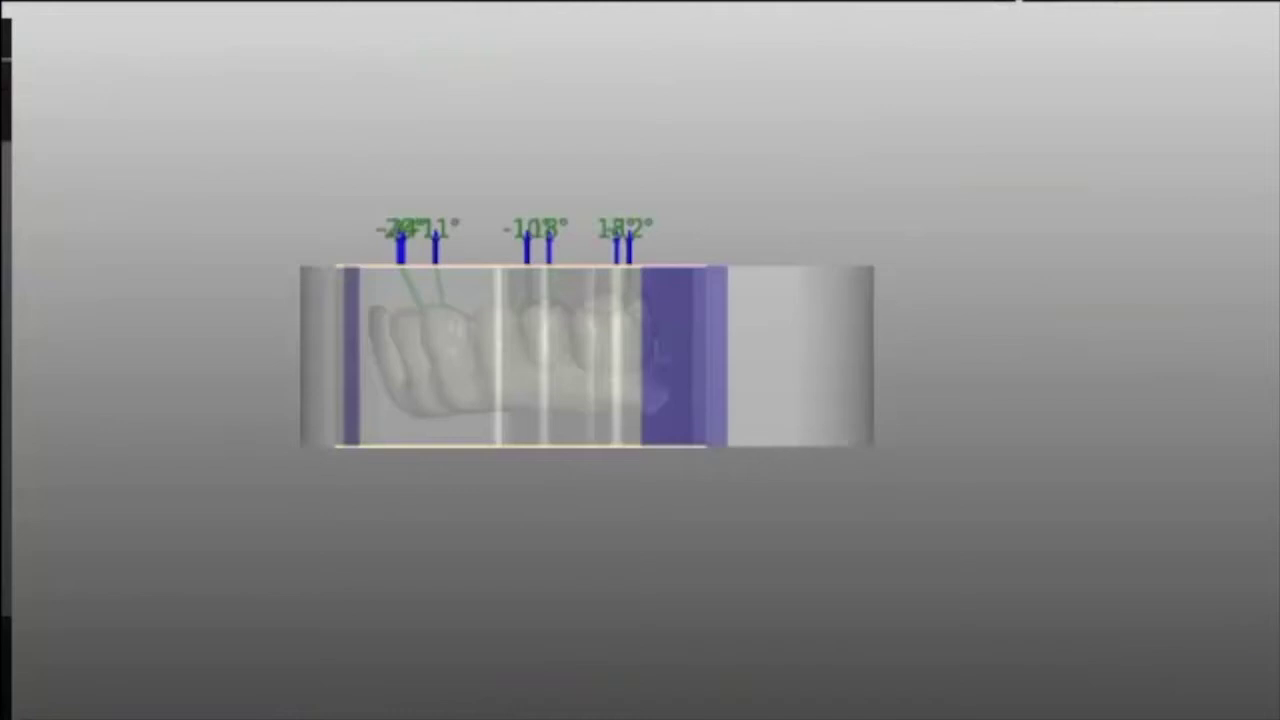
{"action": "scroll", "coordinate": [502, 436], "scroll_direction": "up", "scroll_amount": 6}
{"action": "scroll", "coordinate": [502, 436], "scroll_direction": "up", "scroll_amount": 1}
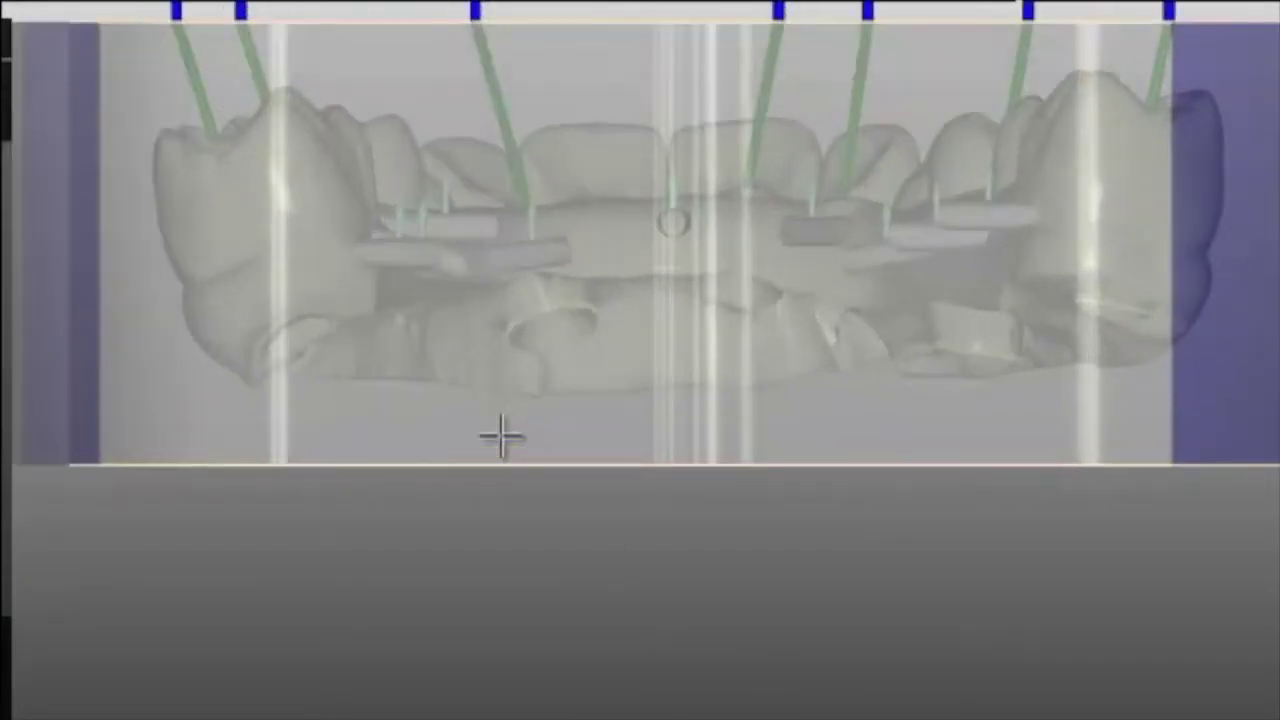
{"action": "middle_click_drag", "start_coordinate": [614, 397], "coordinate": [588, 559]}
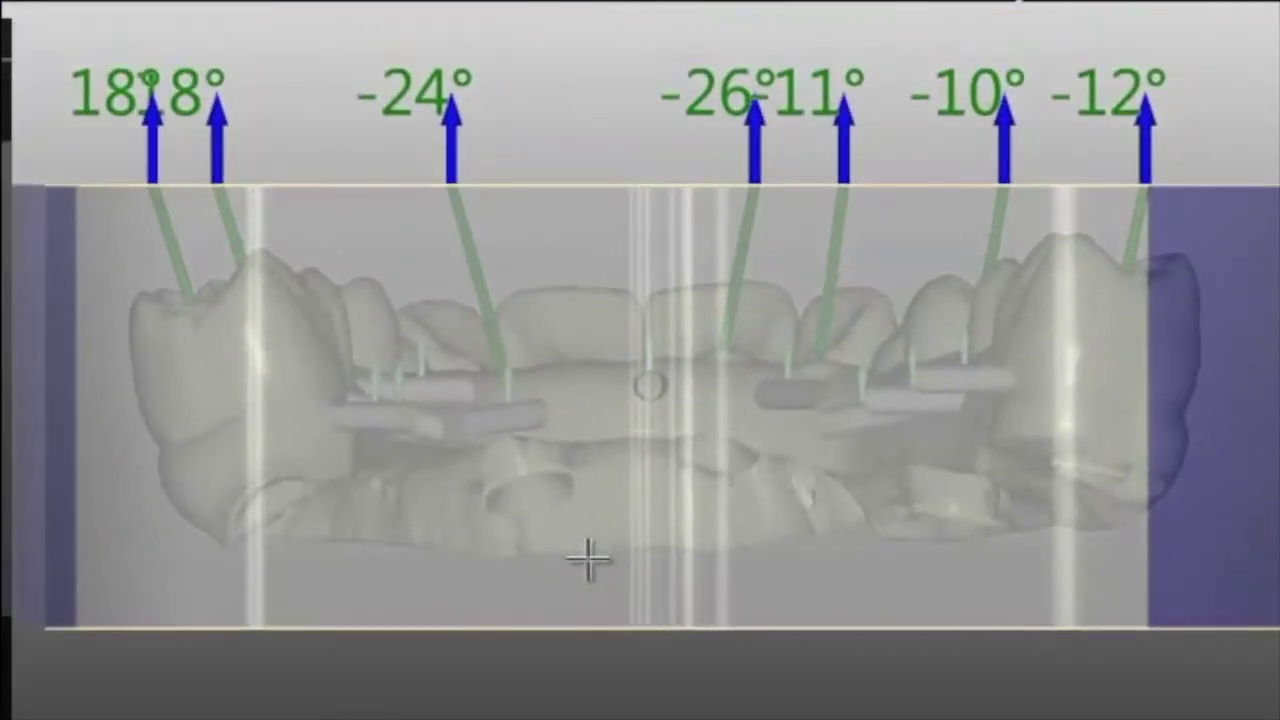
- Adjust the heights of the left front, front centre and right front connectors in the side view to level them along the inner arch
{"action": "scroll", "coordinate": [611, 409], "scroll_direction": "up", "scroll_amount": 3}
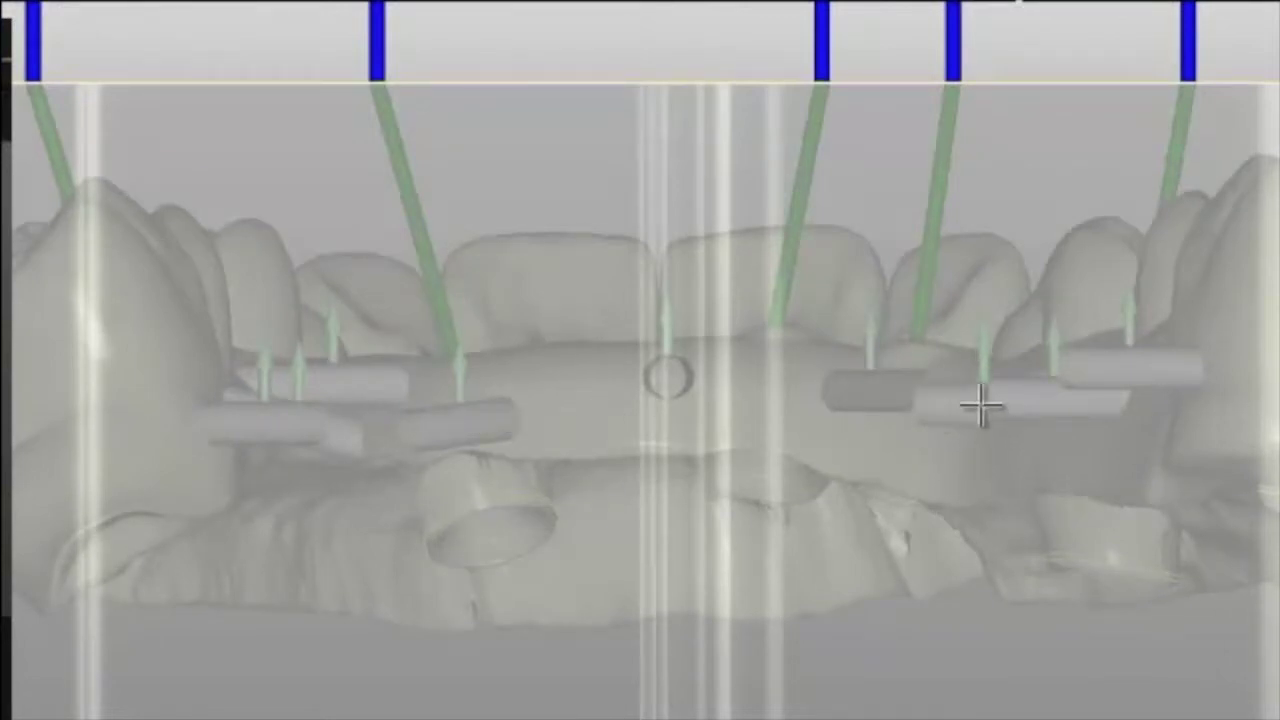
{"action": "left_click_drag", "start_coordinate": [441, 435], "coordinate": [446, 402]}
{"action": "left_click_drag", "start_coordinate": [341, 441], "coordinate": [365, 428]}
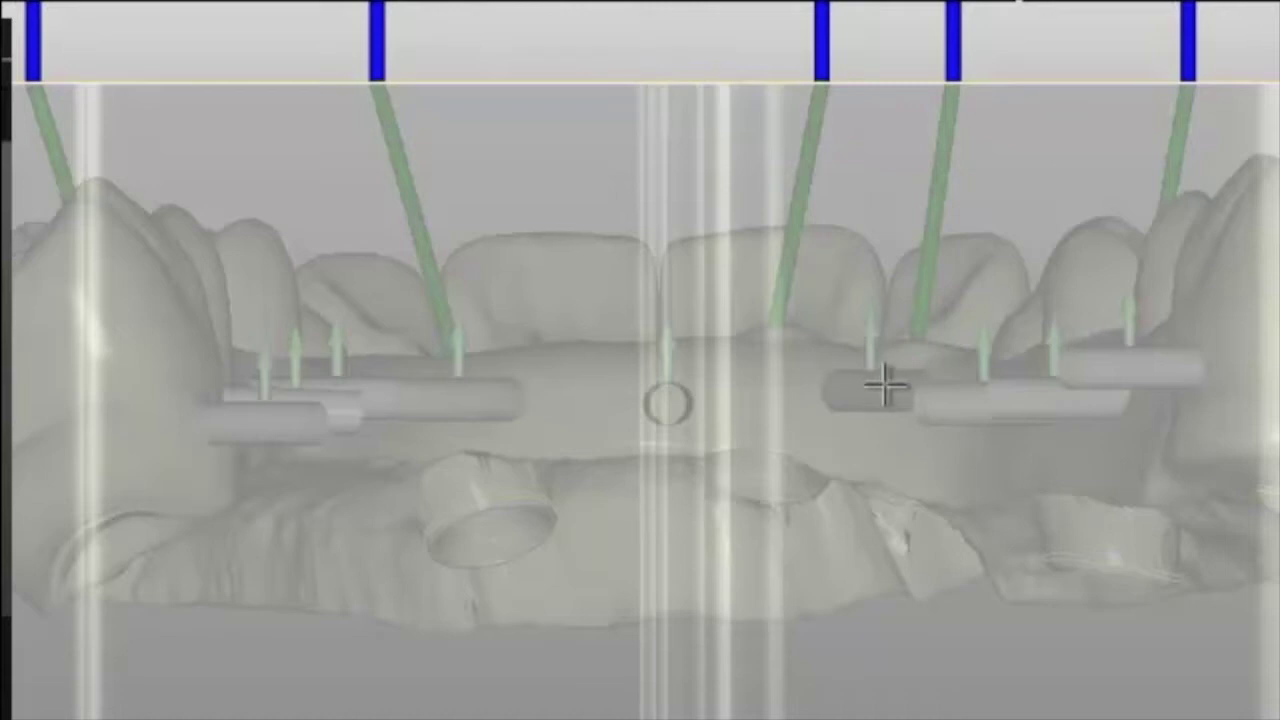
{"action": "left_click_drag", "start_coordinate": [886, 380], "coordinate": [886, 397]}
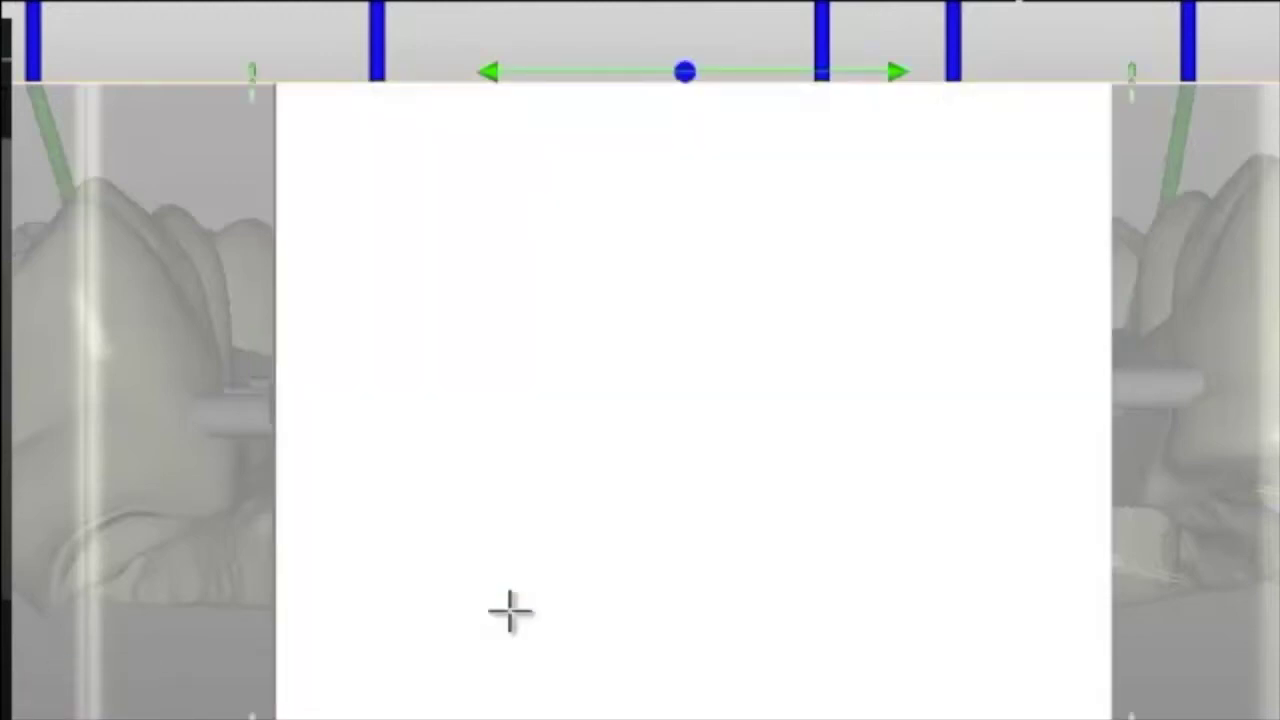
- Examine the support plate inside the arch and its junction with the inner connectors from the side and at an angle
{"action": "mouse_move", "coordinate": [334, 532]}
{"action": "right_mouse_down"}
{"action": "mouse_move", "coordinate": [369, 528]}
{"action": "mouse_move", "coordinate": [358, 525]}
{"action": "right_mouse_up"}
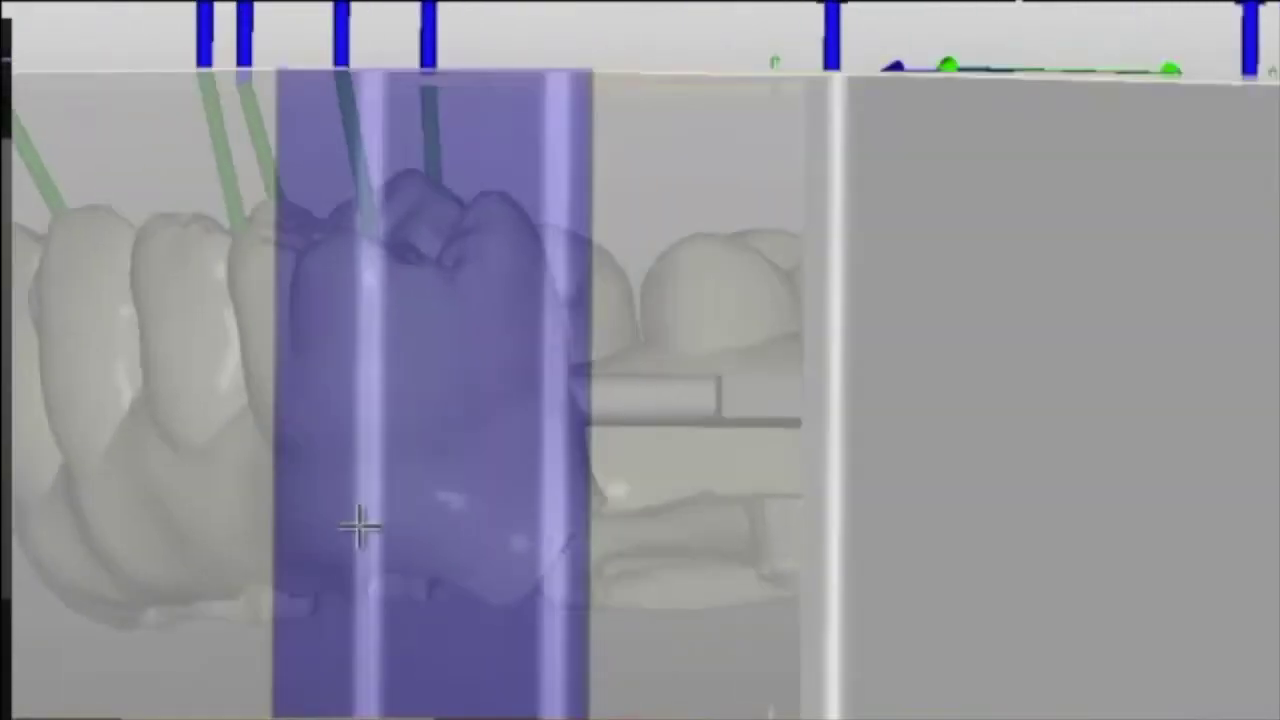
{"action": "scroll", "coordinate": [817, 423], "scroll_direction": "up", "scroll_amount": 5}
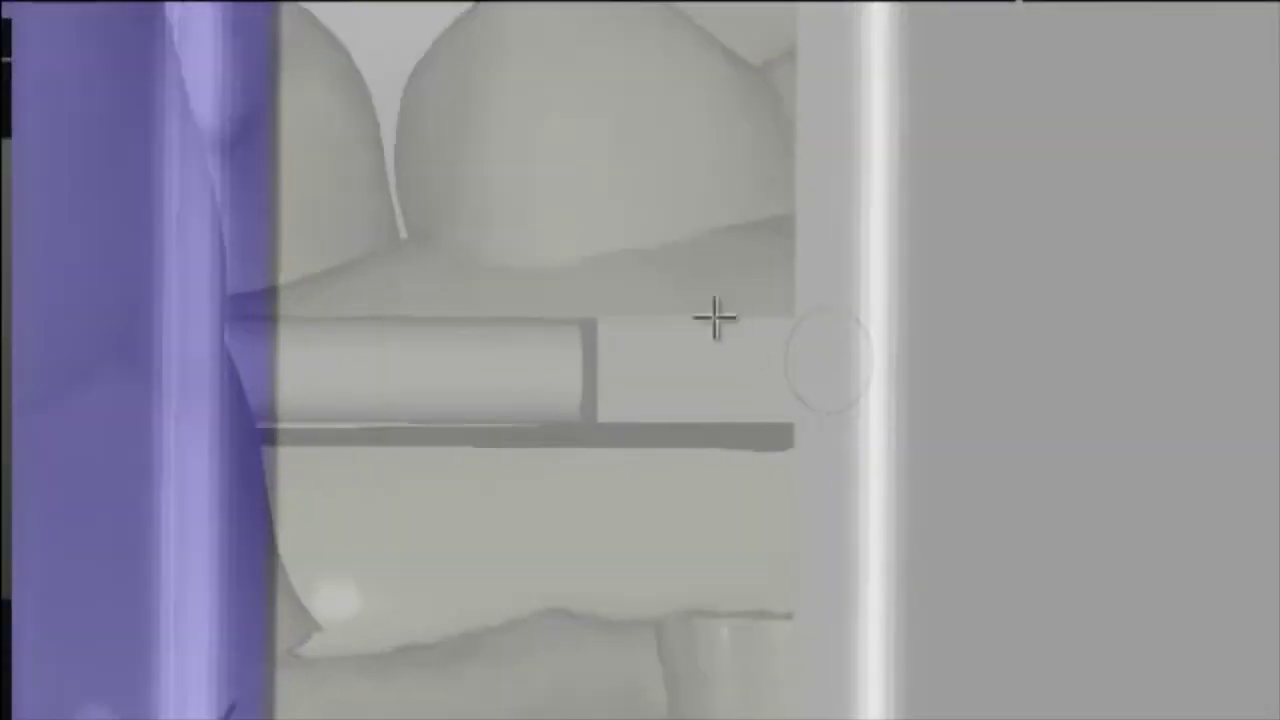
{"action": "scroll", "coordinate": [723, 464], "scroll_direction": "down", "scroll_amount": 4}
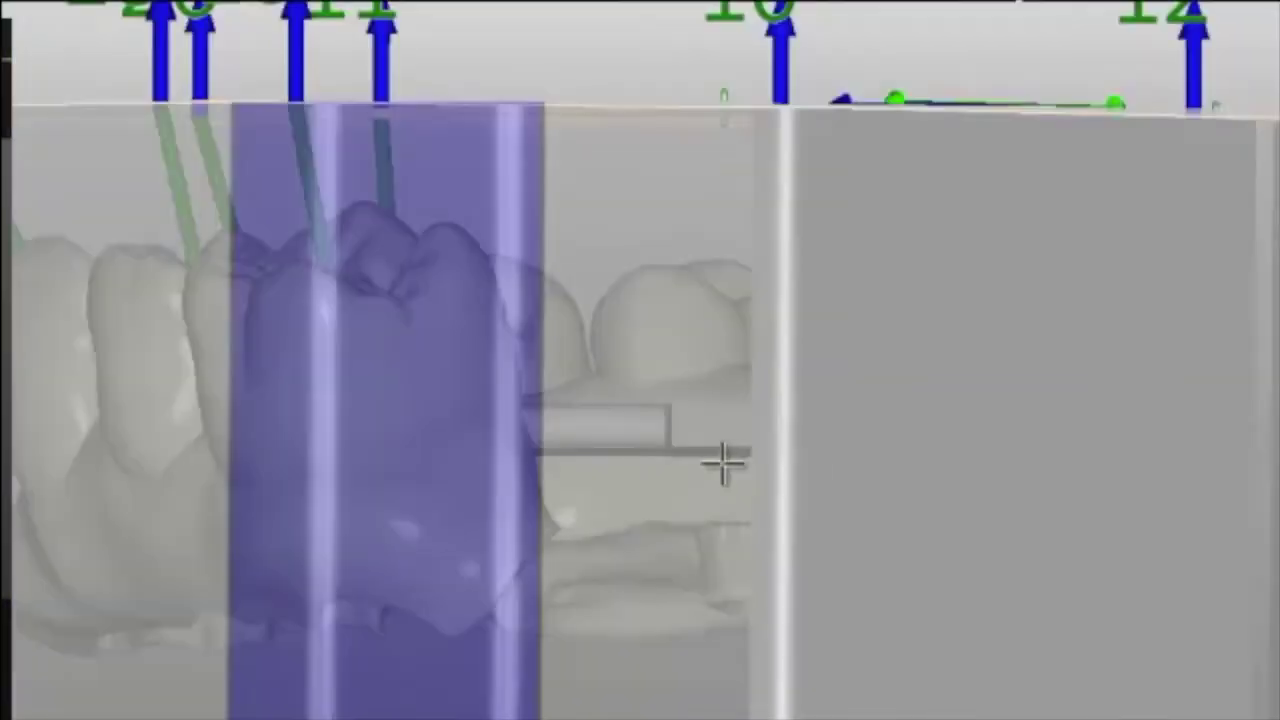
{"action": "right_click_drag", "start_coordinate": [728, 432], "coordinate": [730, 435]}
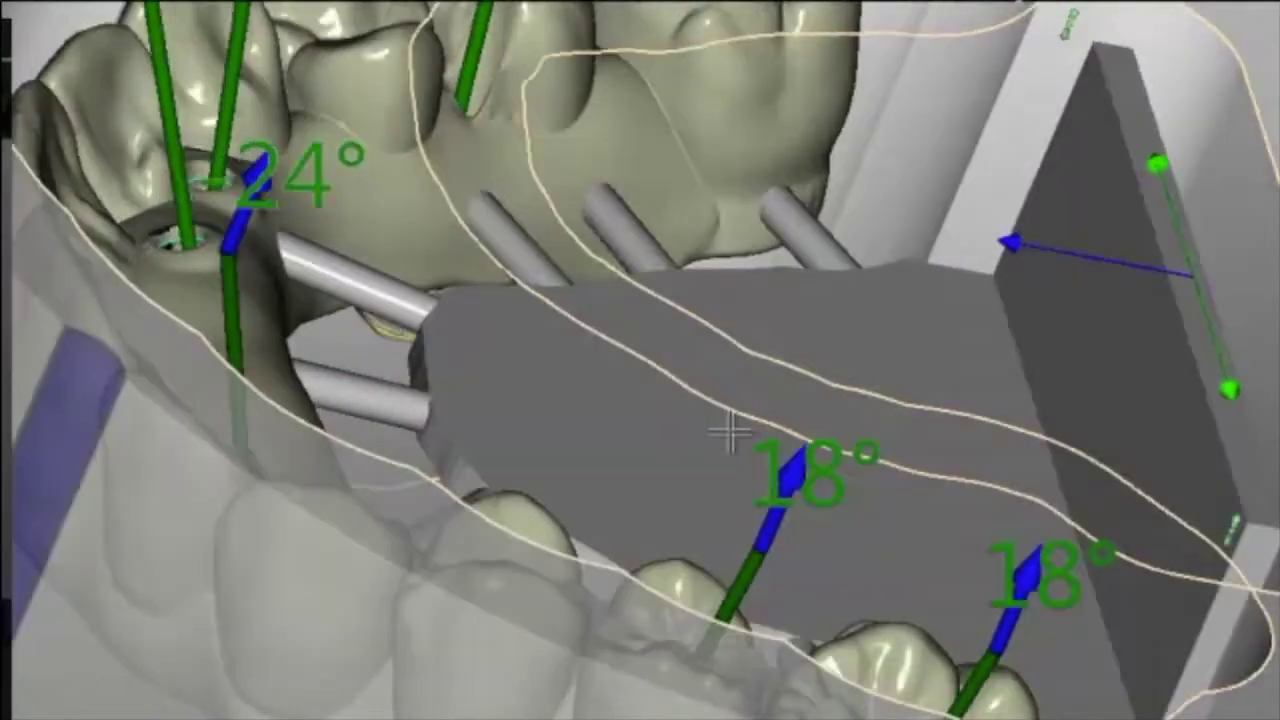